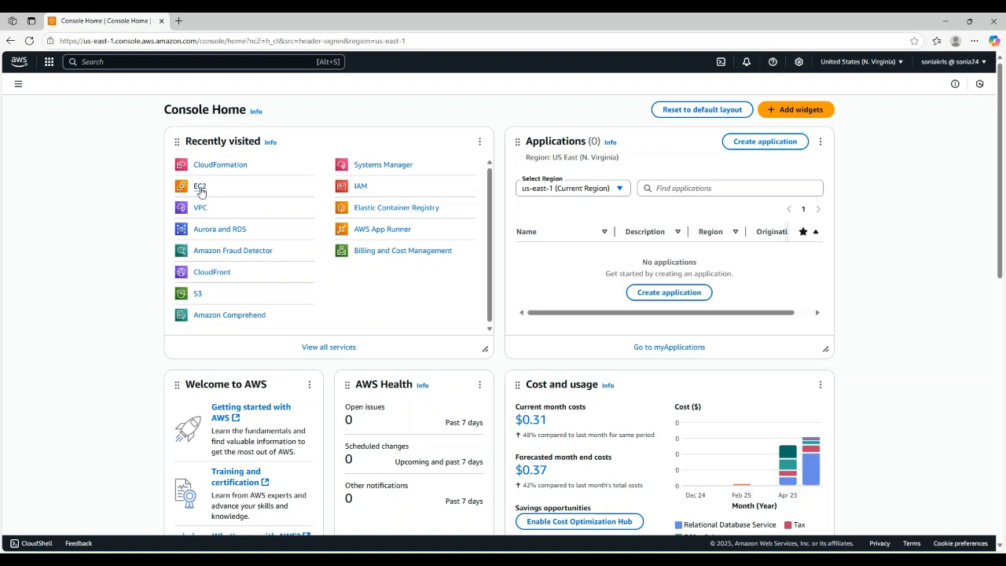
left_click(93, 61)
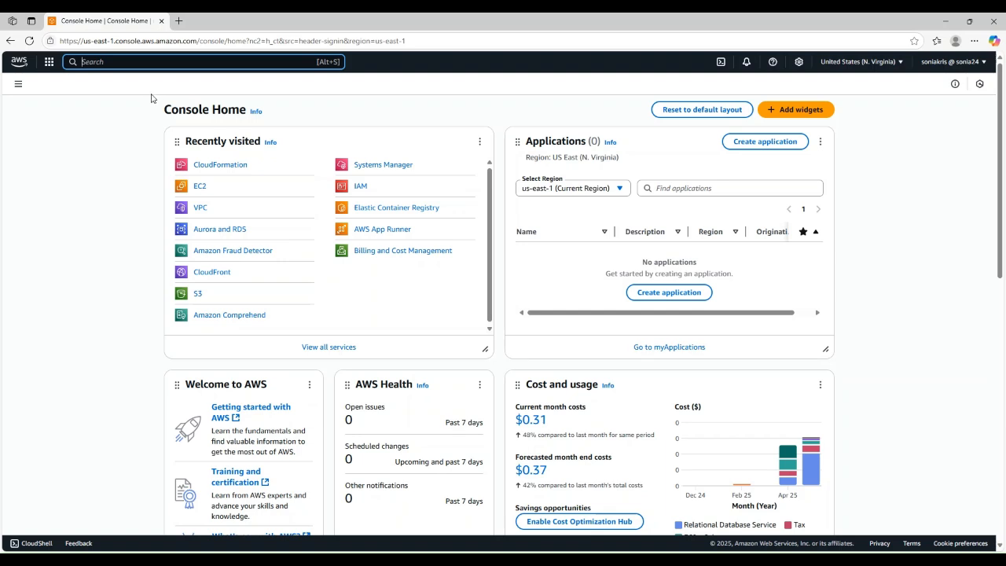
type("ec")
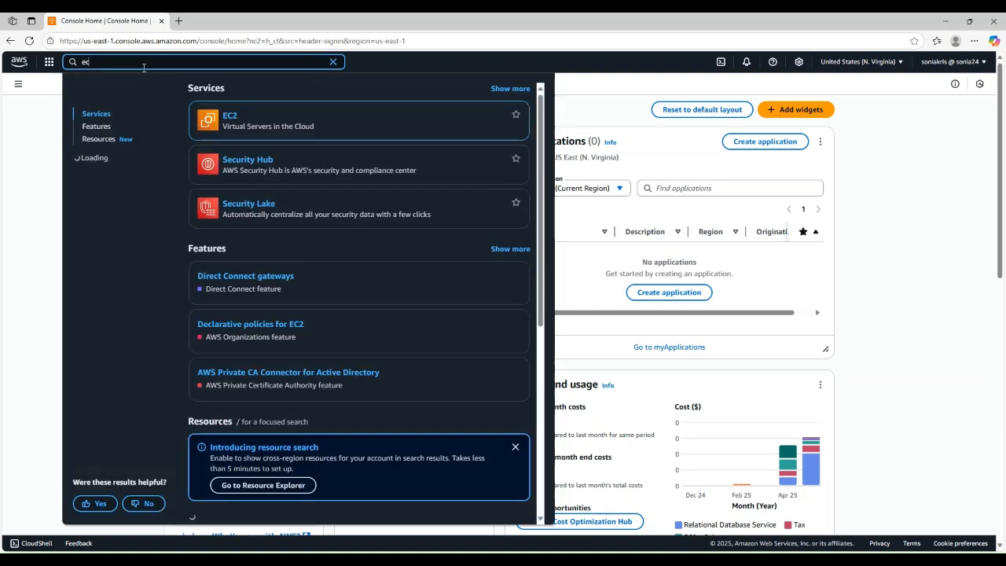
left_click(333, 61)
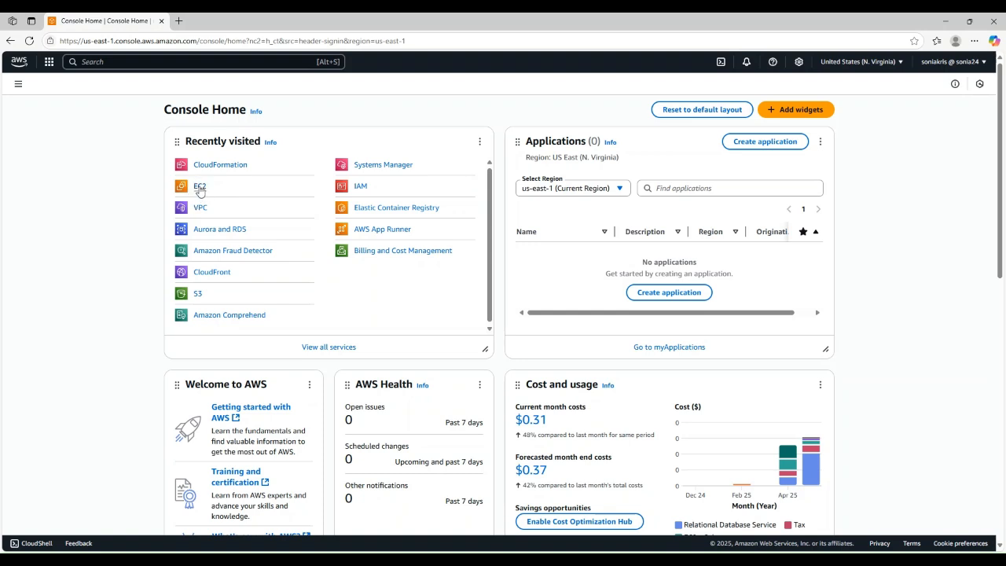
Start launching a new instance in the EC2 service and name it myWebserver.
left_click(200, 189)
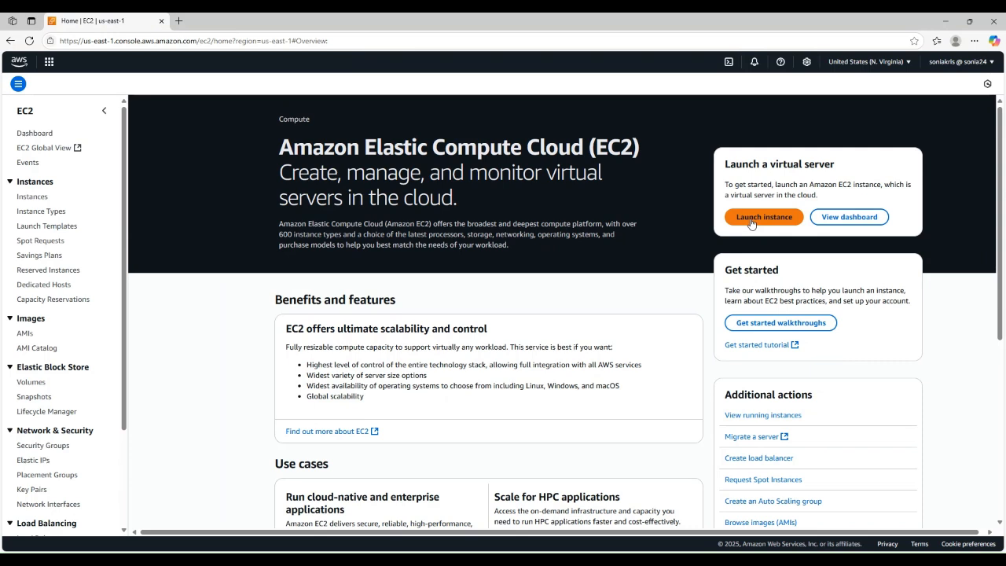
left_click(751, 219)
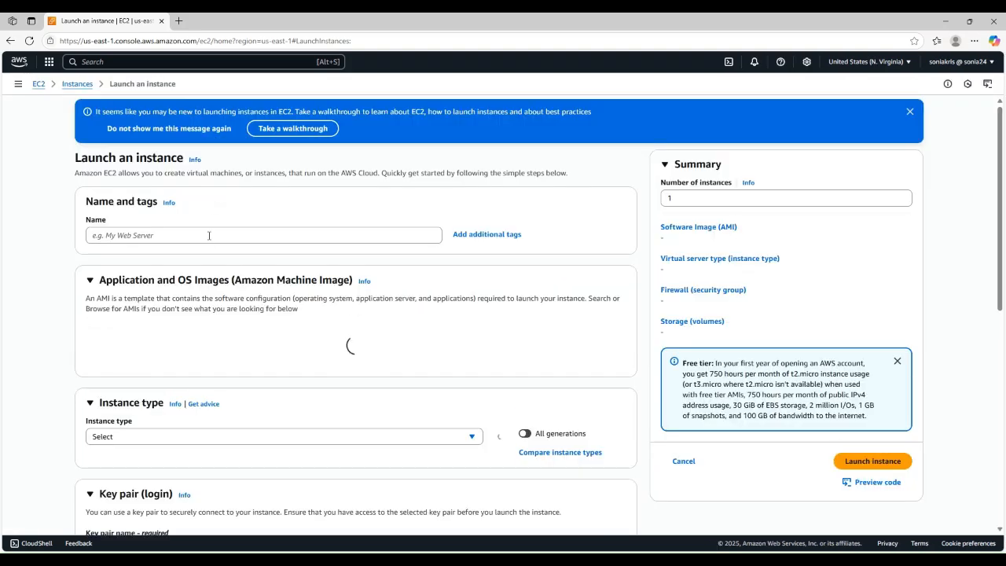
left_click(211, 234)
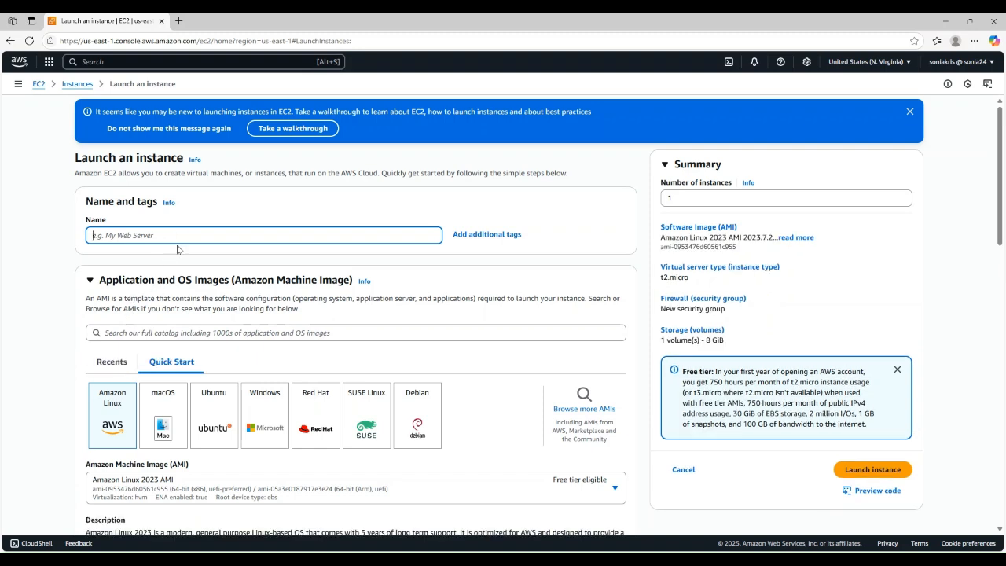
type("my")
type("WE")
type("e")
type("bserve")
type("r")
Review the available machine images and choose Amazon Linux 2023 AMI for the instance.
scroll(201, 346, "down", 2)
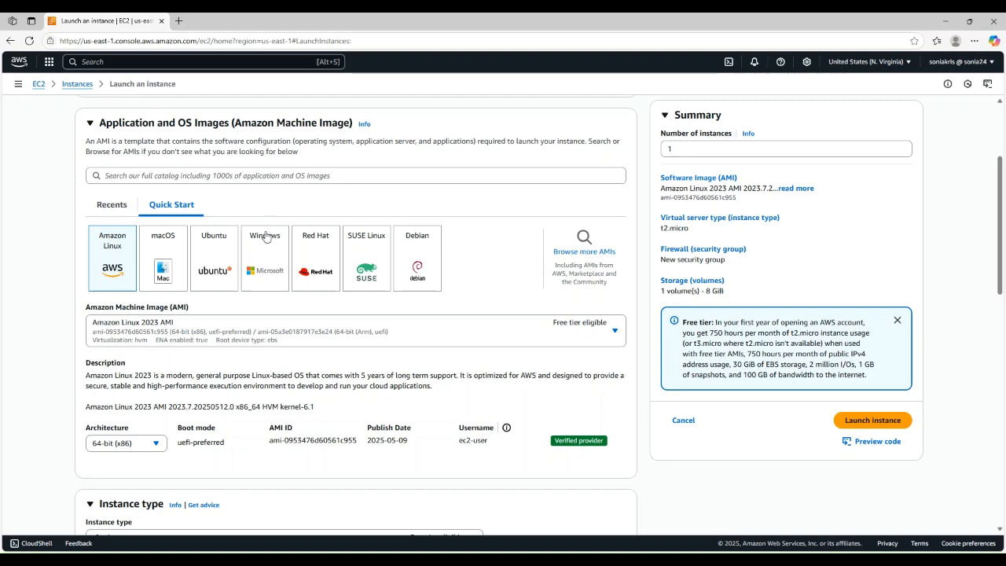
scroll(265, 237, "down", 2)
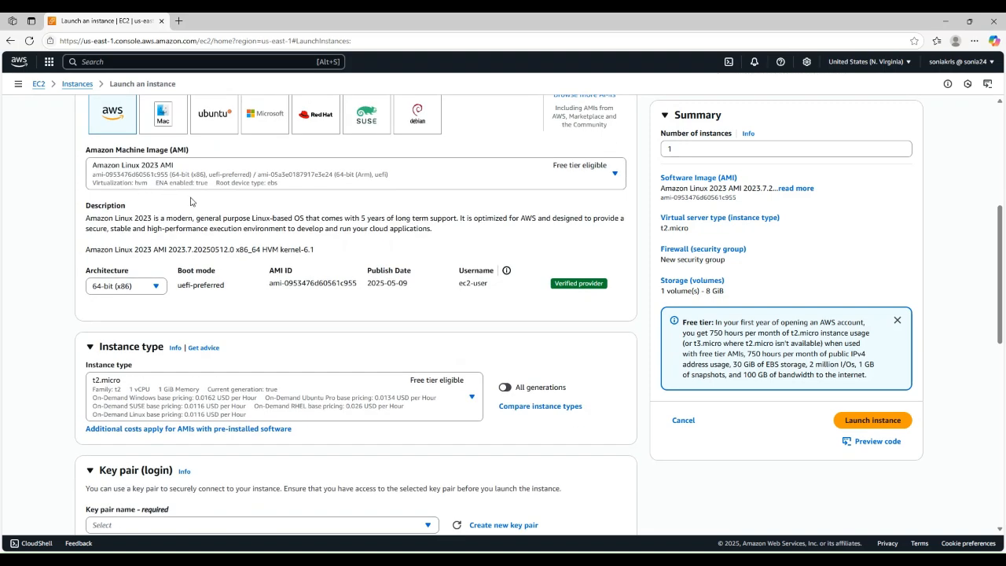
scroll(270, 251, "up", 2)
scroll(337, 265, "down", 1)
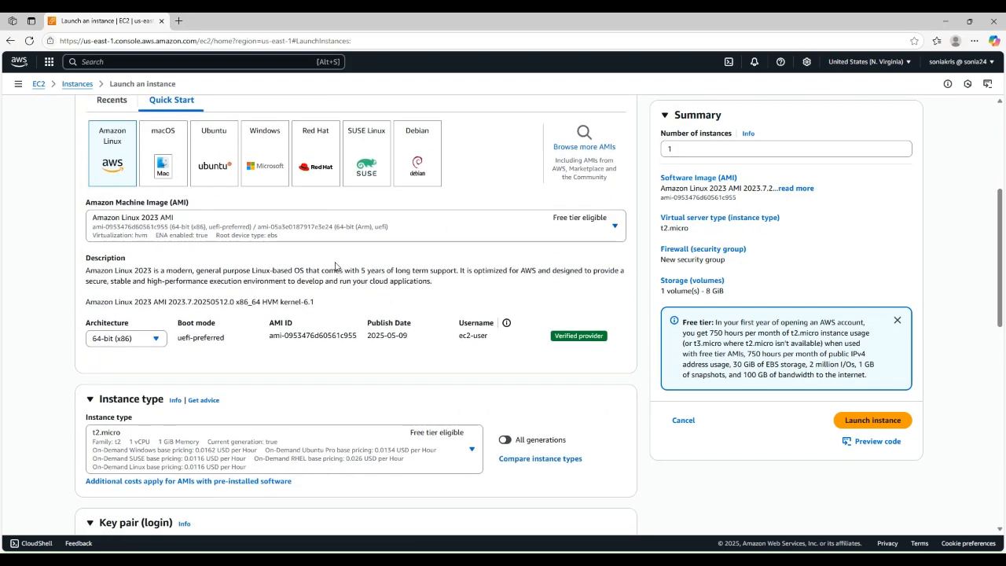
scroll(337, 267, "down", 1)
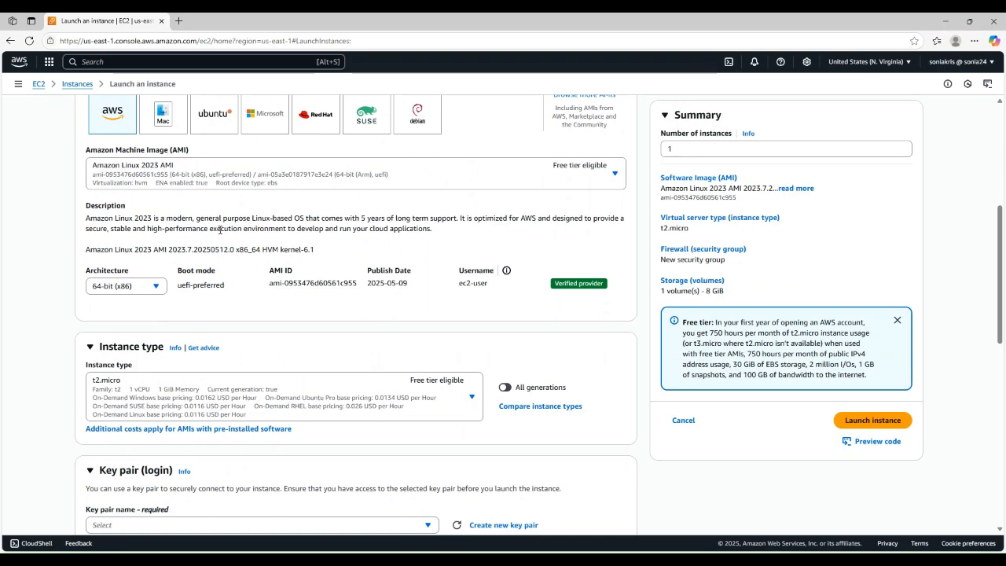
scroll(220, 231, "up", 2)
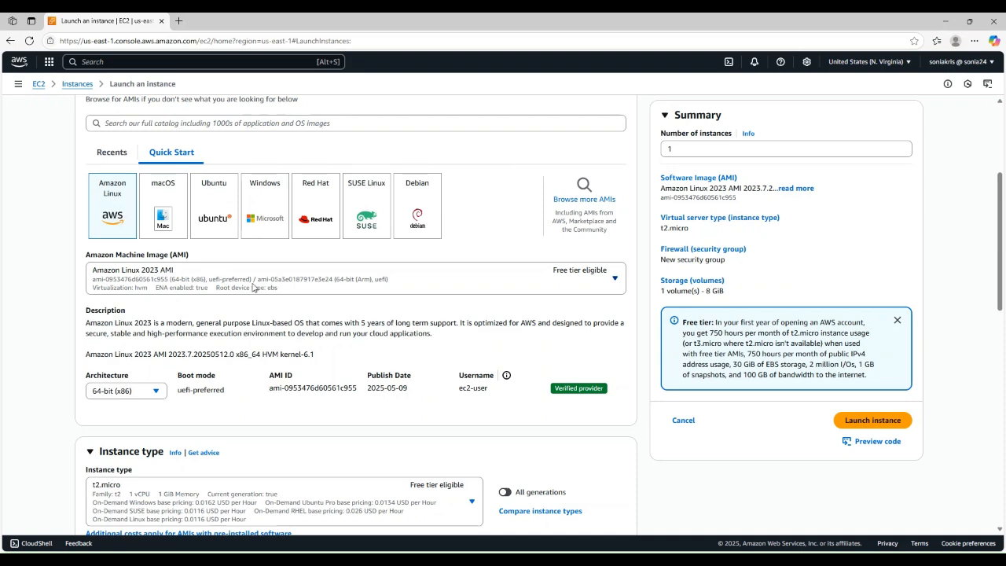
left_click(453, 288)
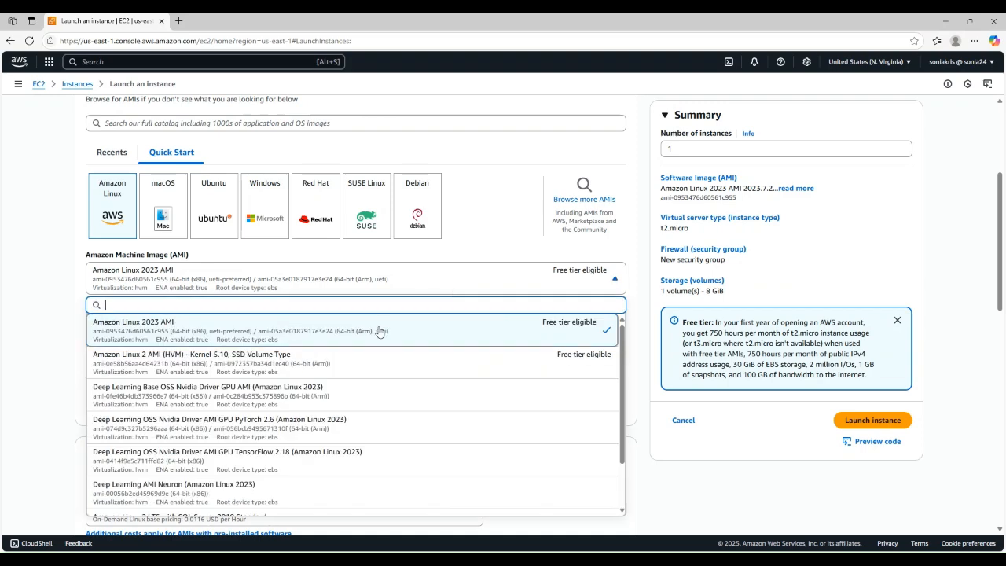
scroll(361, 337, "down", 2)
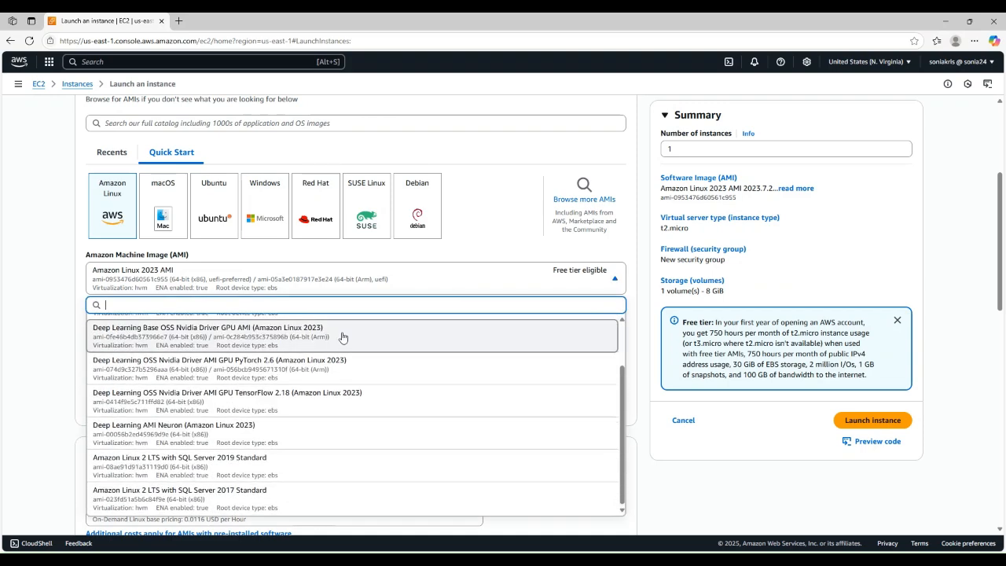
scroll(342, 337, "up", 2)
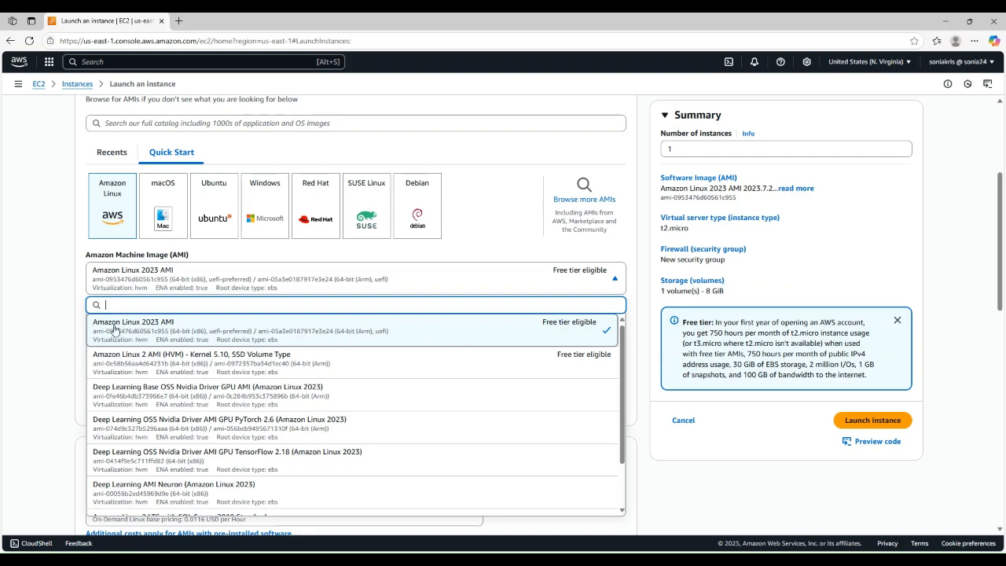
left_click(241, 337)
Review the available instance types, keeping t2.micro selected.
scroll(174, 411, "down", 3)
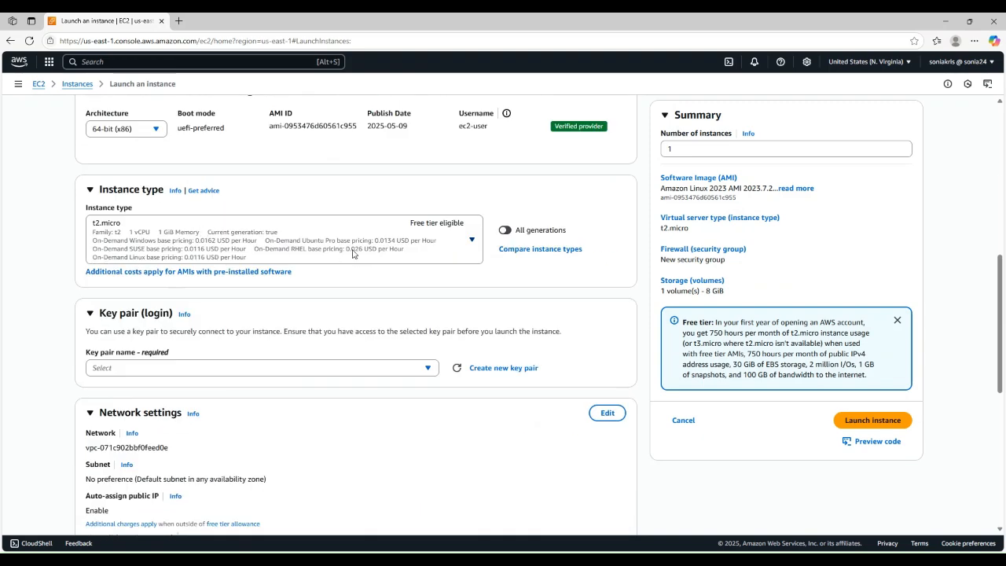
left_click(330, 251)
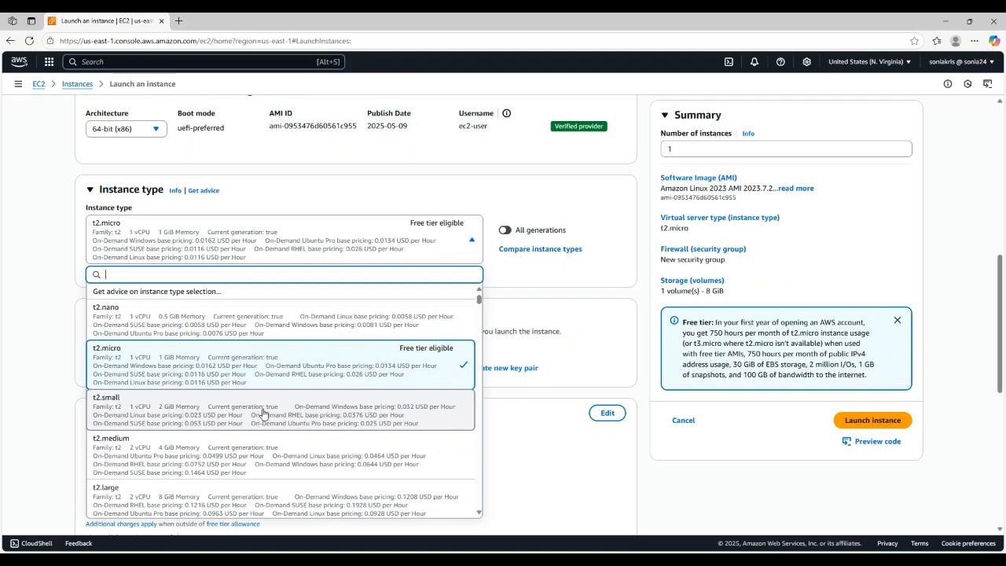
scroll(264, 417, "down", 2)
scroll(264, 417, "down", 5)
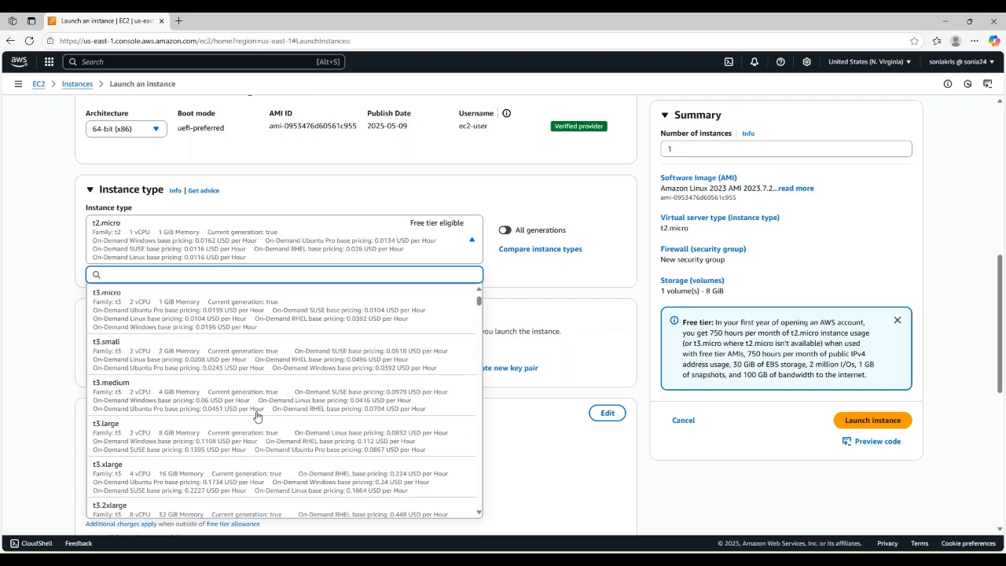
left_click(482, 283)
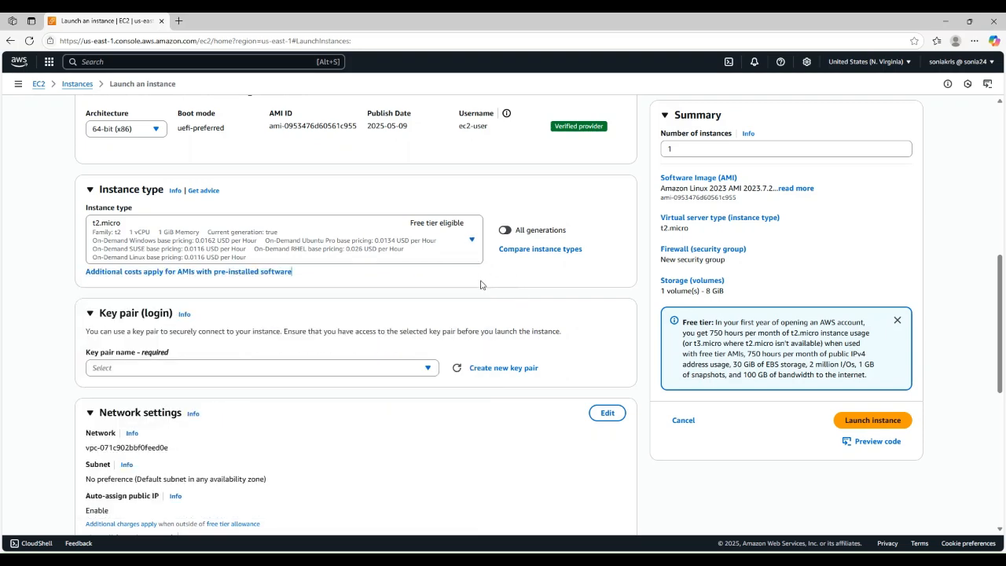
Choose the existing demoKey key pair for login and view the options for creating a new key pair.
scroll(221, 395, "down", 1)
scroll(221, 395, "down", 2)
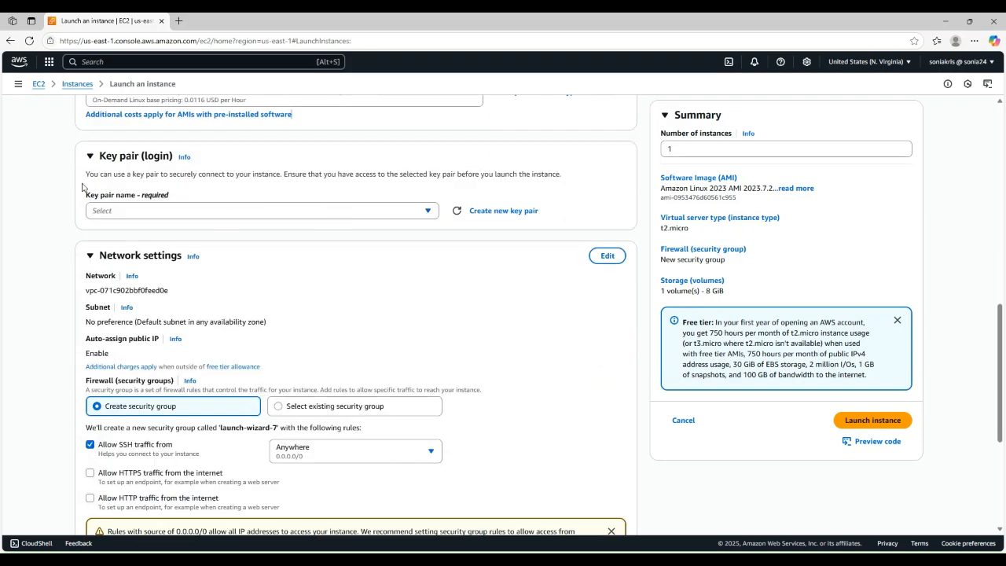
scroll(172, 279, "up", 2)
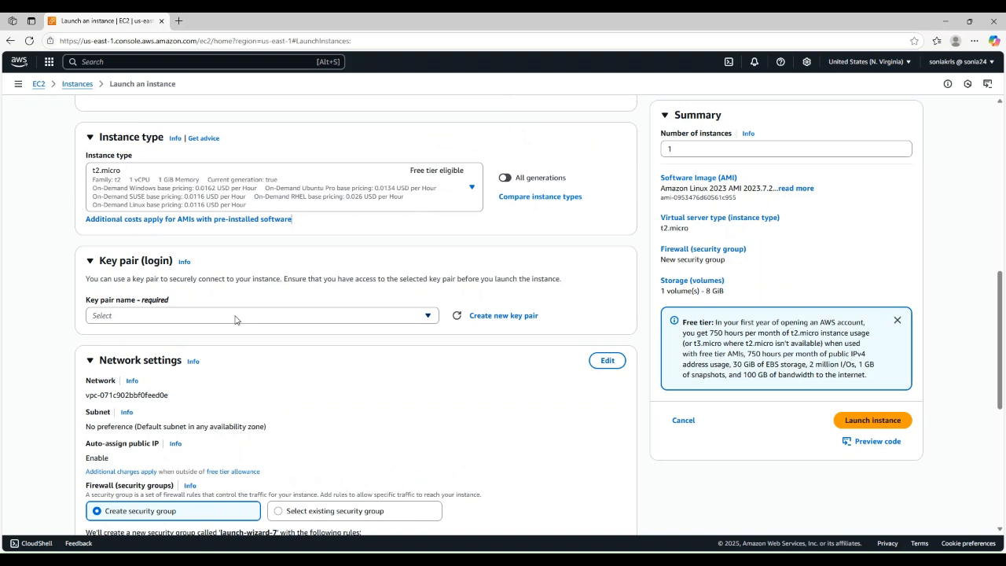
left_click(184, 319)
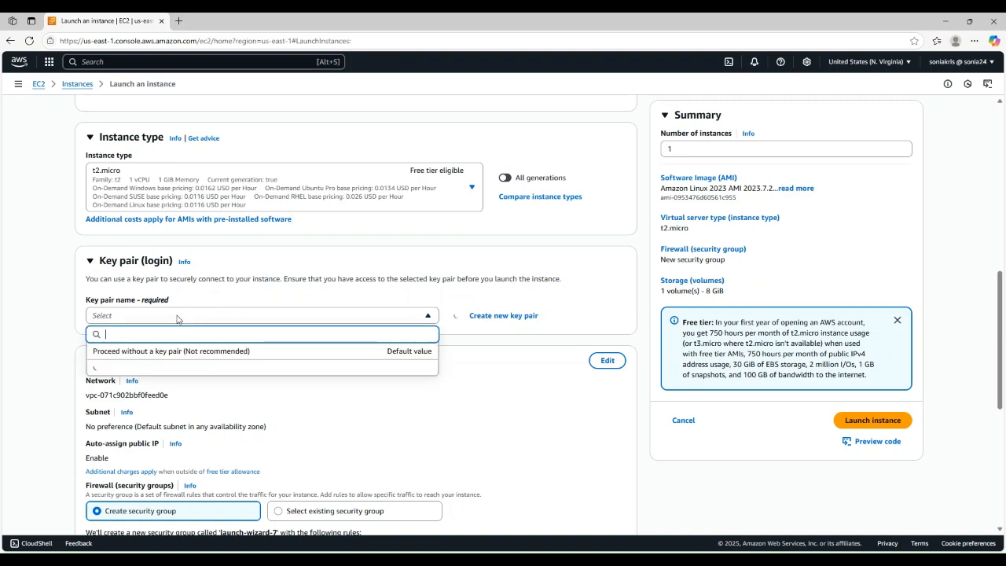
scroll(116, 406, "down", 2)
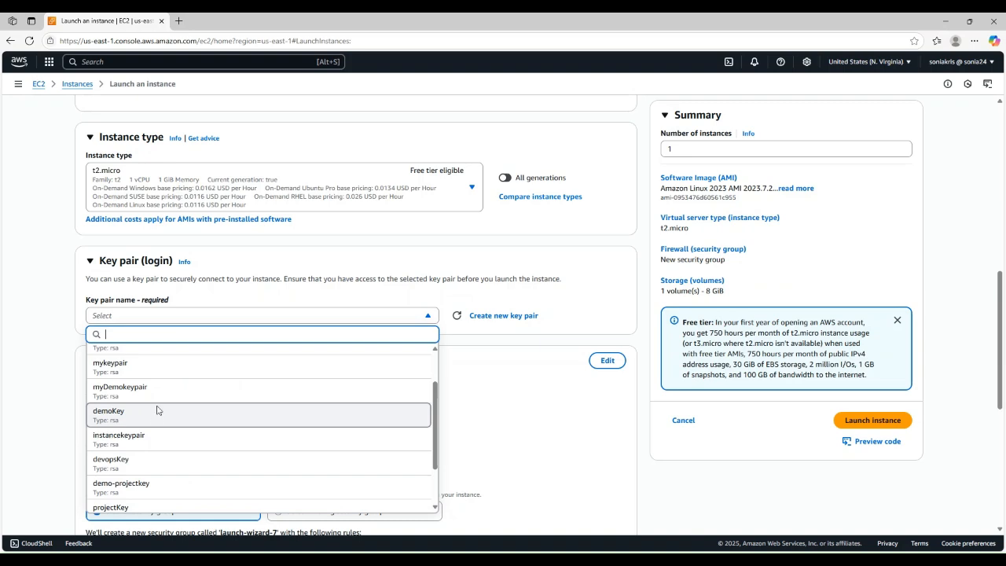
left_click(155, 412)
left_click(497, 316)
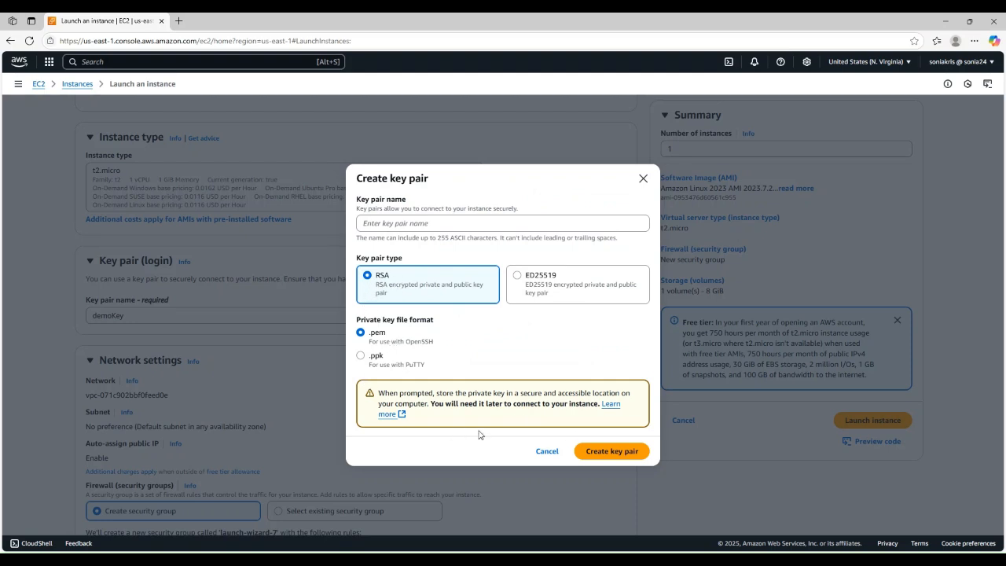
left_click(642, 180)
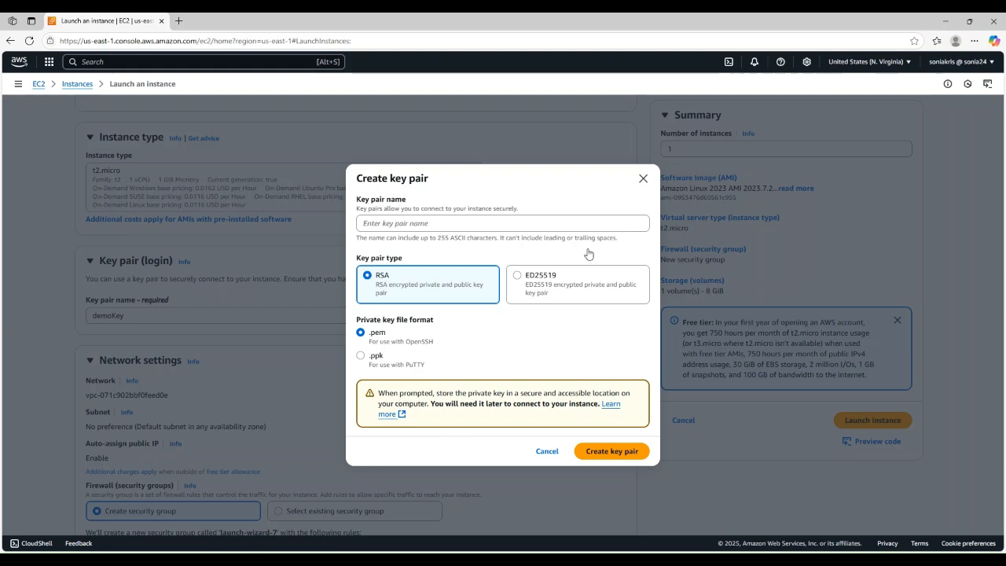
Open the network settings for editing and review the available subnets, keeping No preference.
scroll(210, 330, "down", 2)
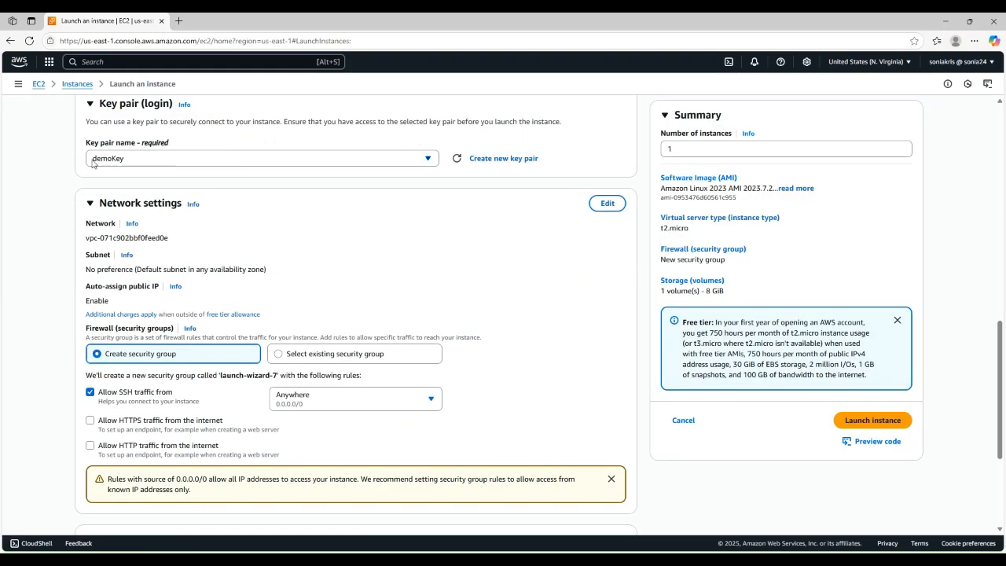
left_click(609, 203)
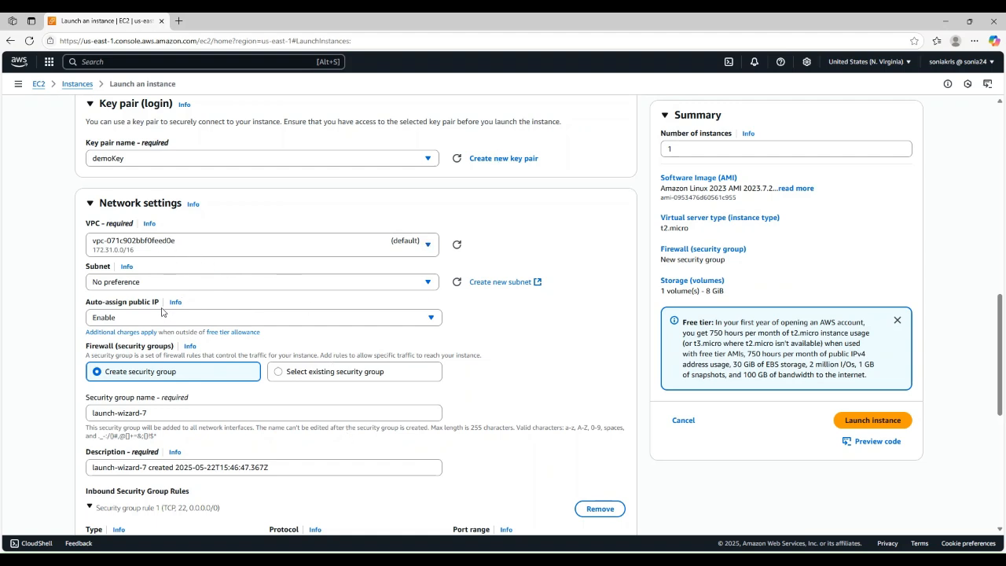
left_click(223, 284)
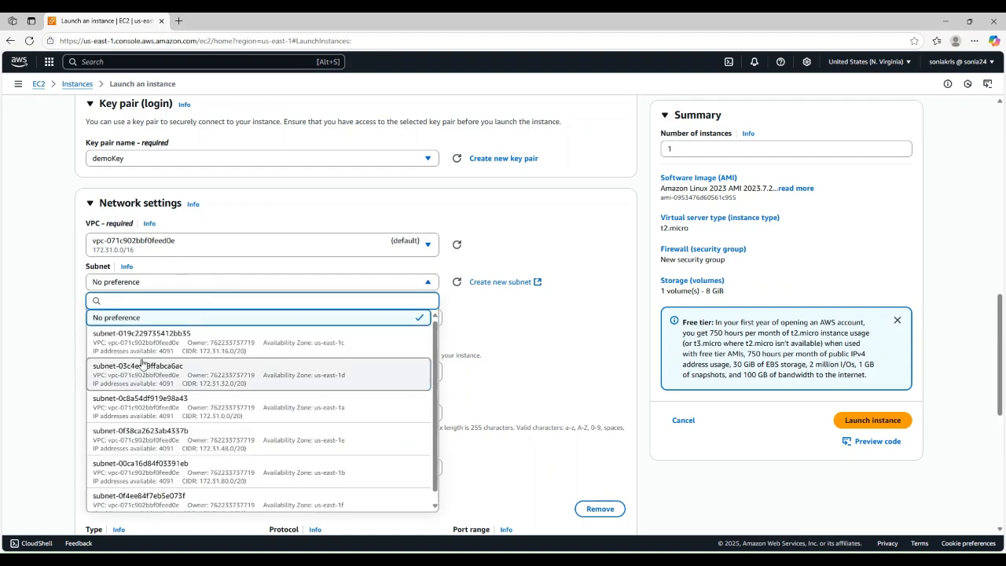
scroll(181, 346, "down", 1)
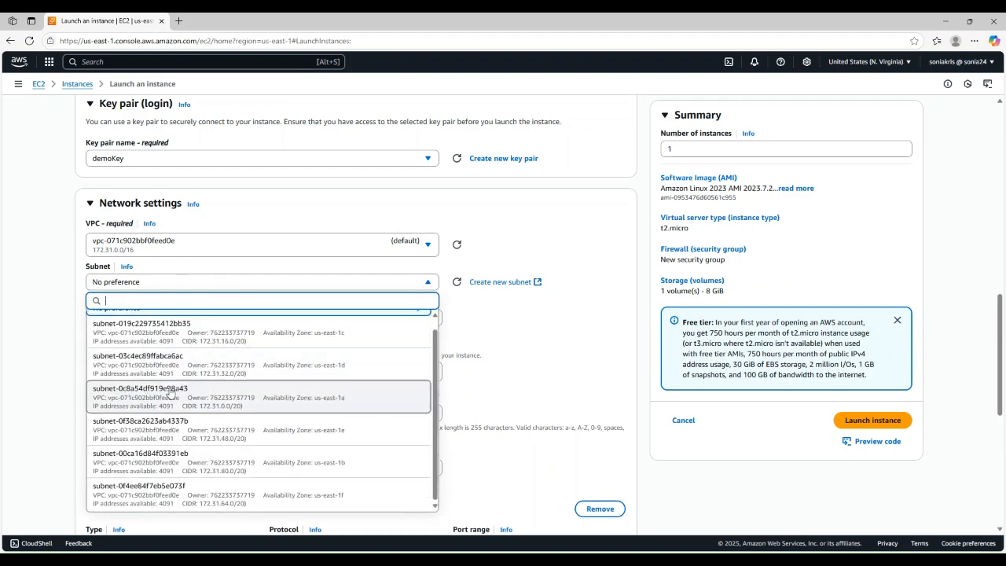
left_click(544, 318)
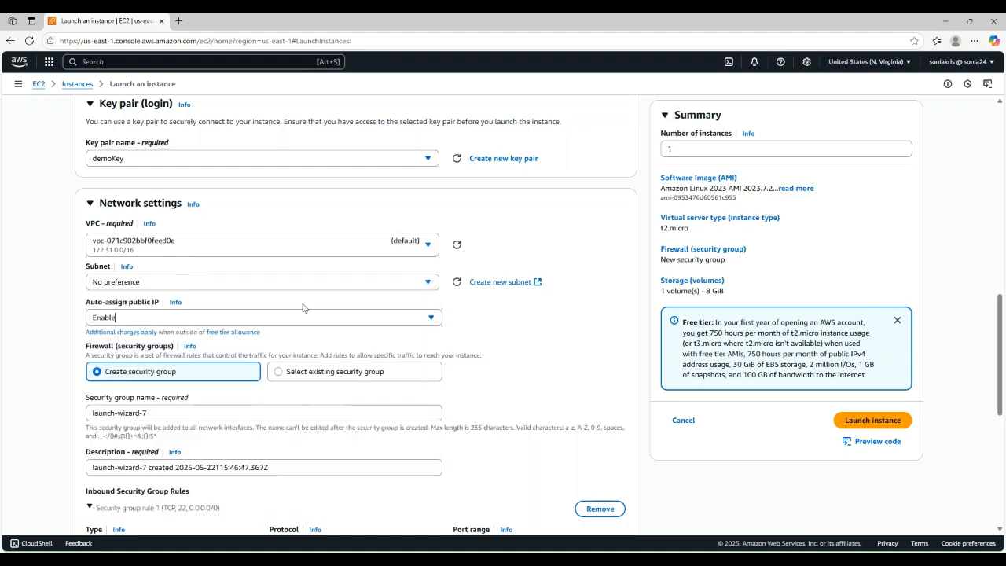
Rename the new security group to mywebsg.
scroll(203, 354, "down", 1)
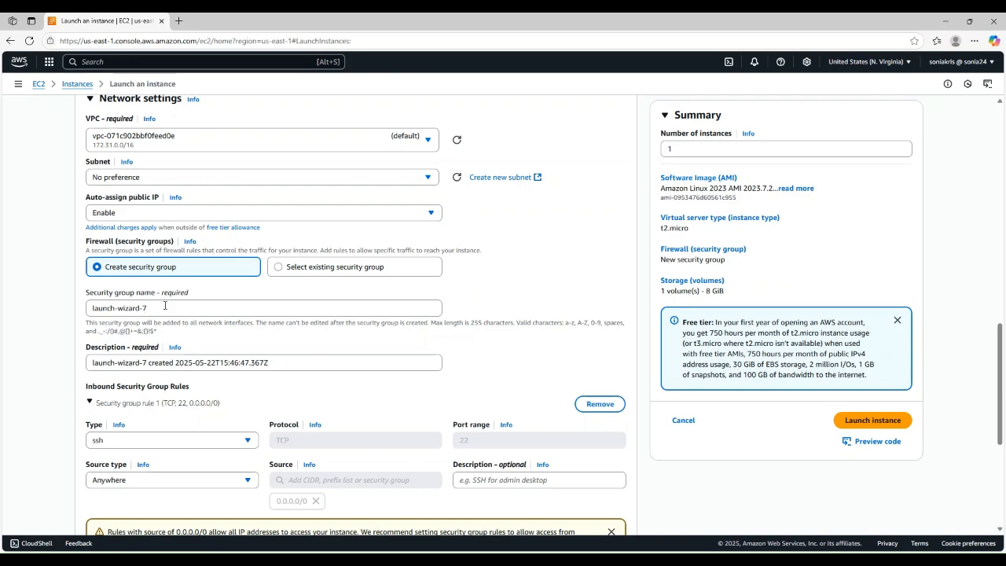
scroll(165, 306, "down", 2)
left_click(182, 148)
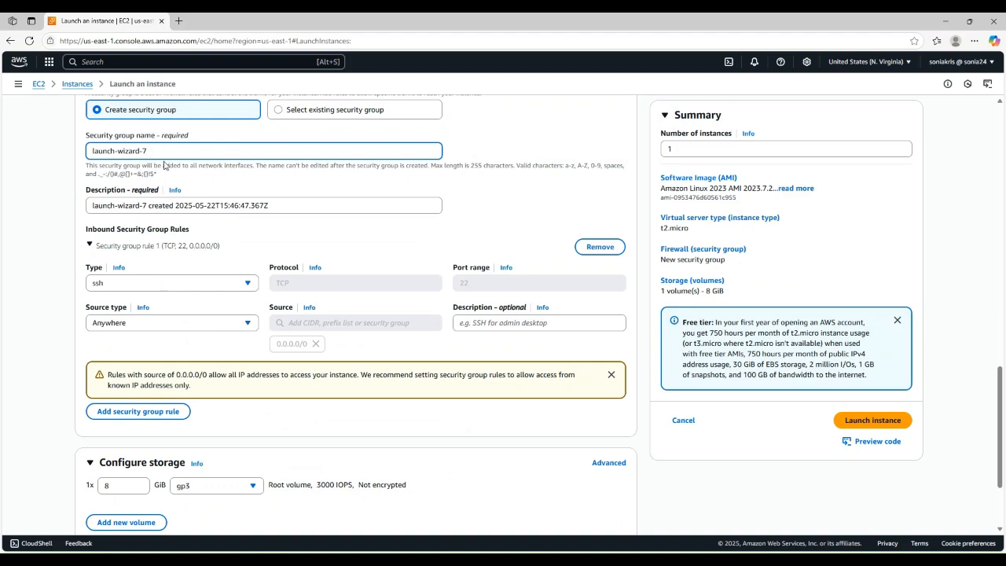
key("BackSpace")
key("BackSpace")
key("BackSpace")
key("BackSpace")
key("BackSpace")
key("BackSpace")
key("BackSpace")
key("BackSpace")
key("BackSpace")
key("BackSpace")
key("BackSpace")
key("BackSpace")
key("BackSpace")
key("BackSpace")
key("BackSpace")
type("mywebsg")
Replace the security group's description with "allow access to web server".
left_click(279, 207)
key("BackSpace")
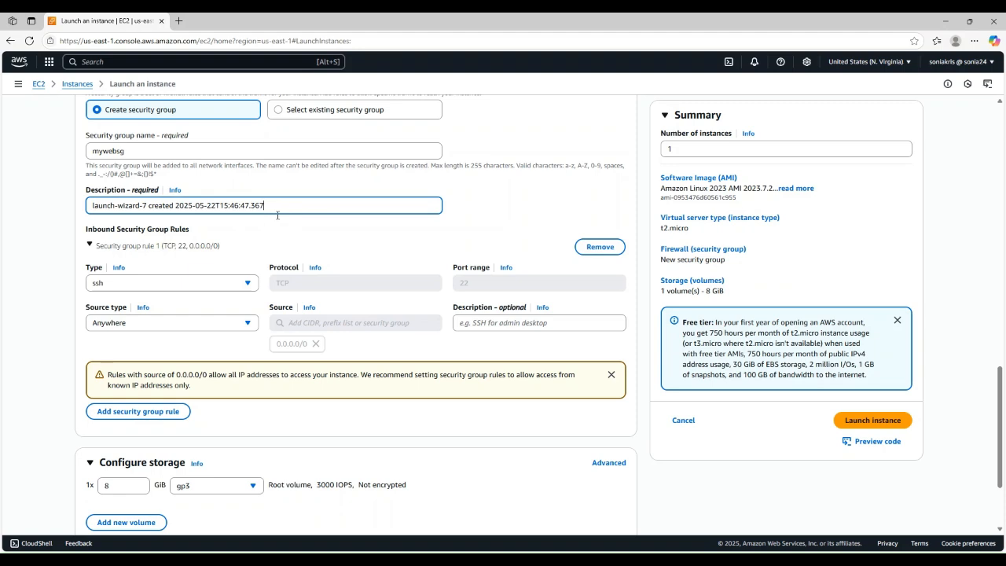
key("ctrl+a")
key("BackSpace")
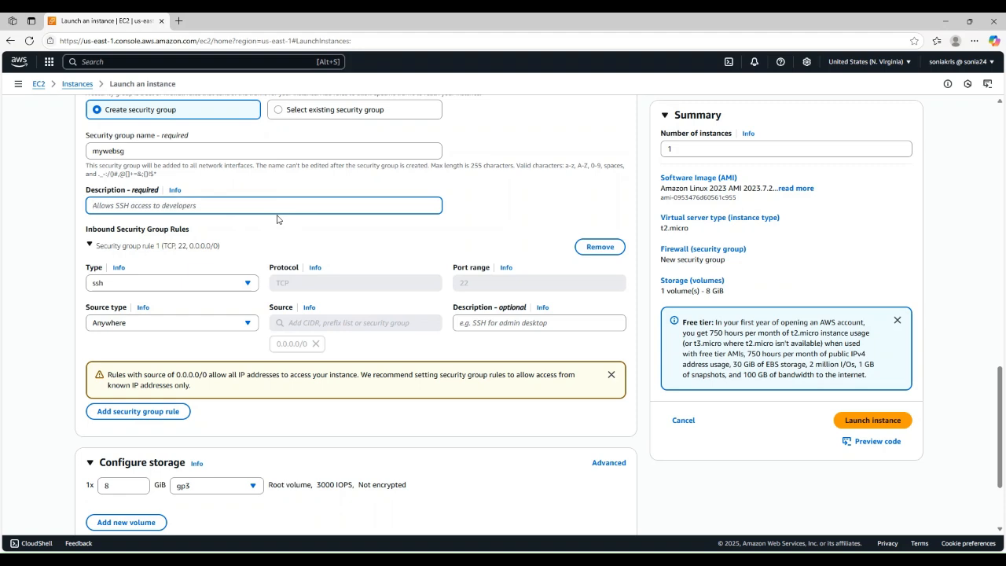
type("al")
type("low access to web server")
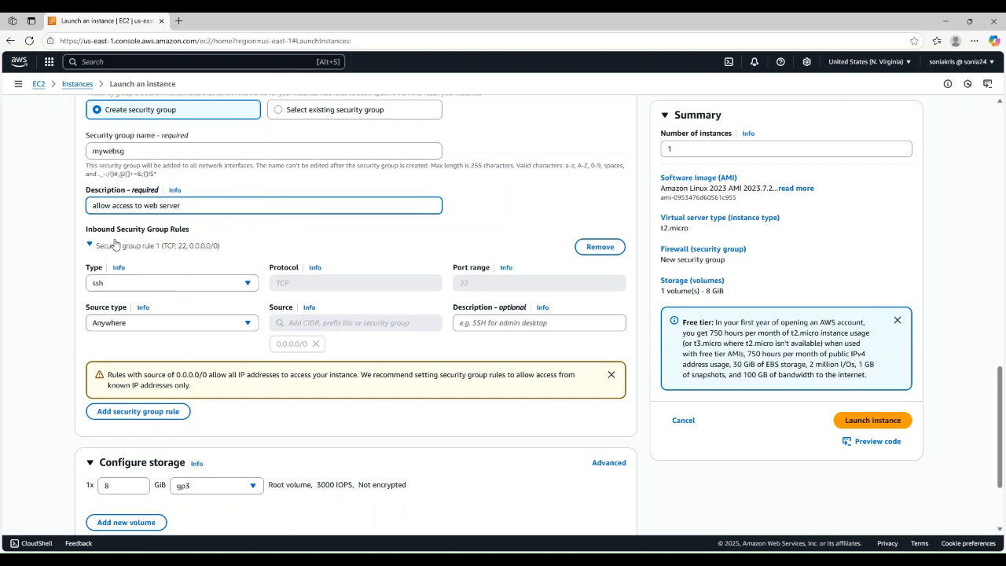
scroll(161, 248, "down", 1)
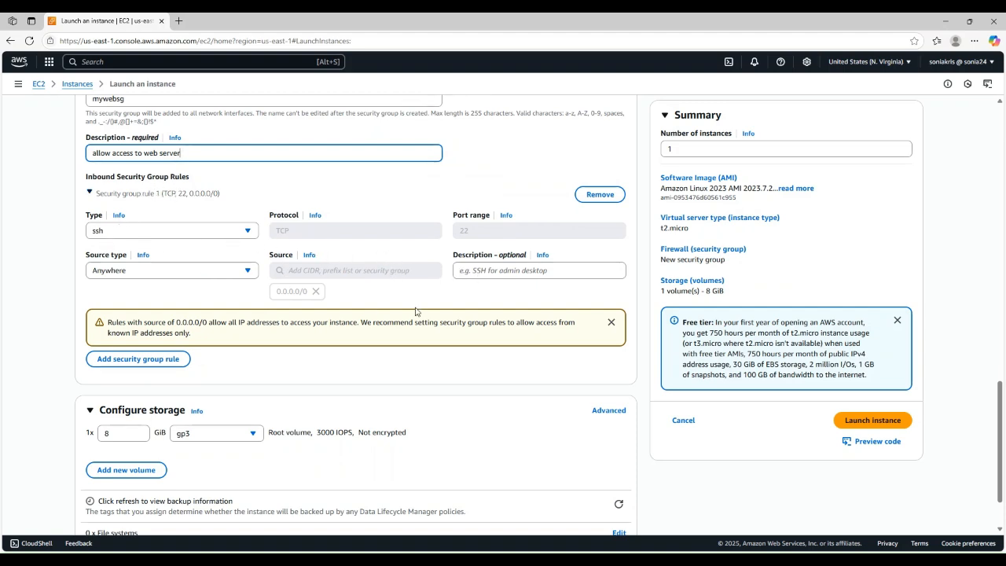
Dismiss the open-access warning and add a second inbound security group rule of type HTTP.
left_click(611, 324)
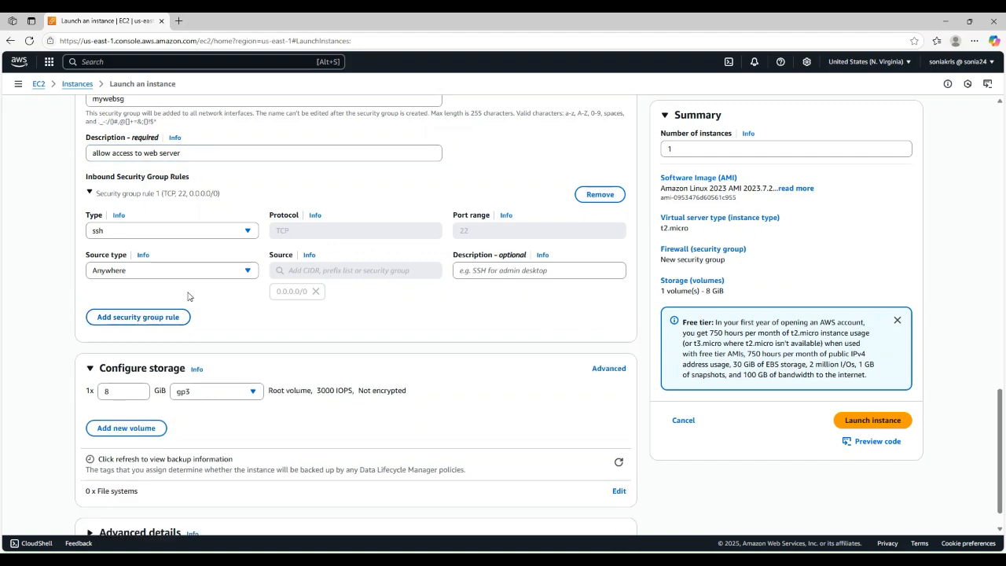
left_click(144, 319)
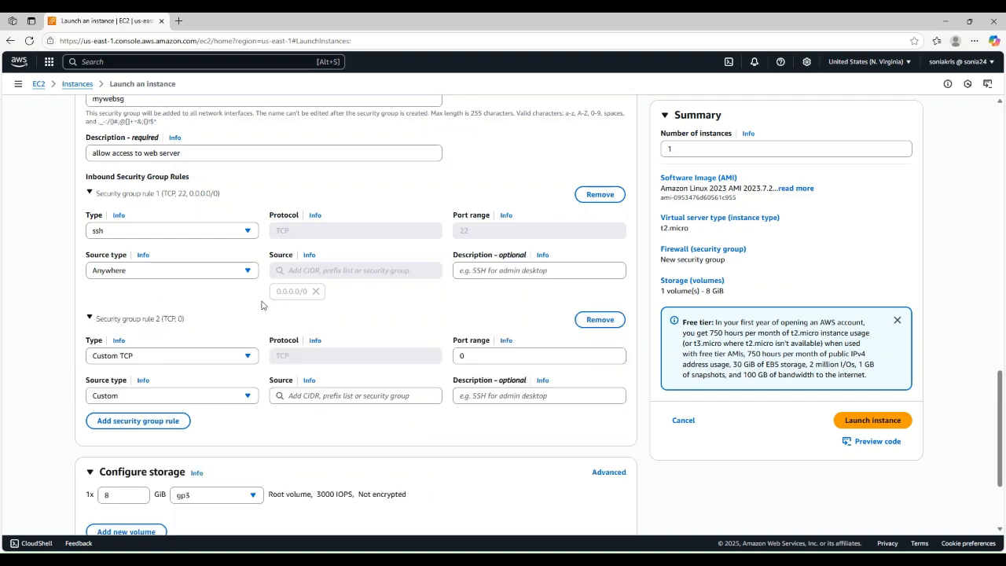
left_click(162, 359)
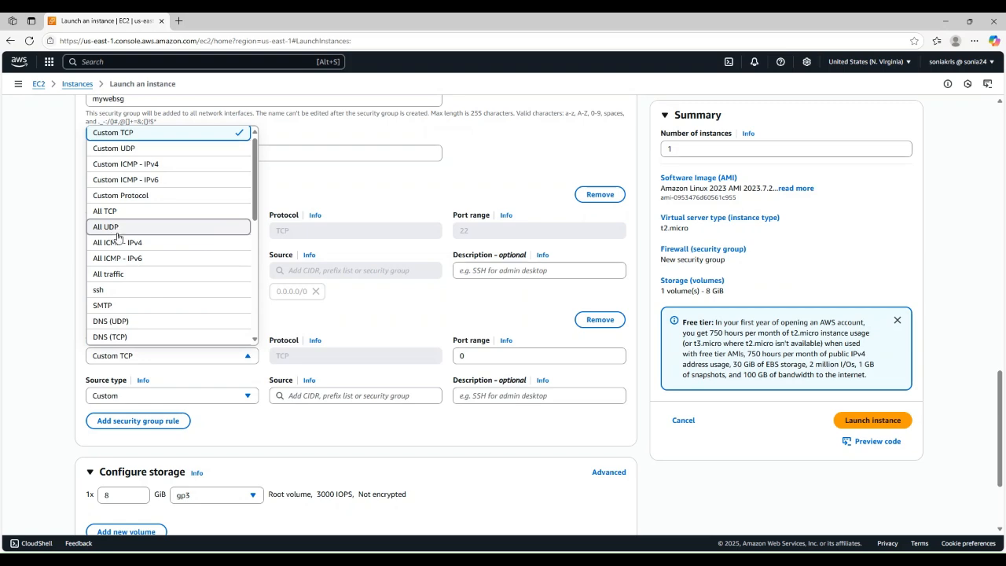
scroll(118, 245, "down", 2)
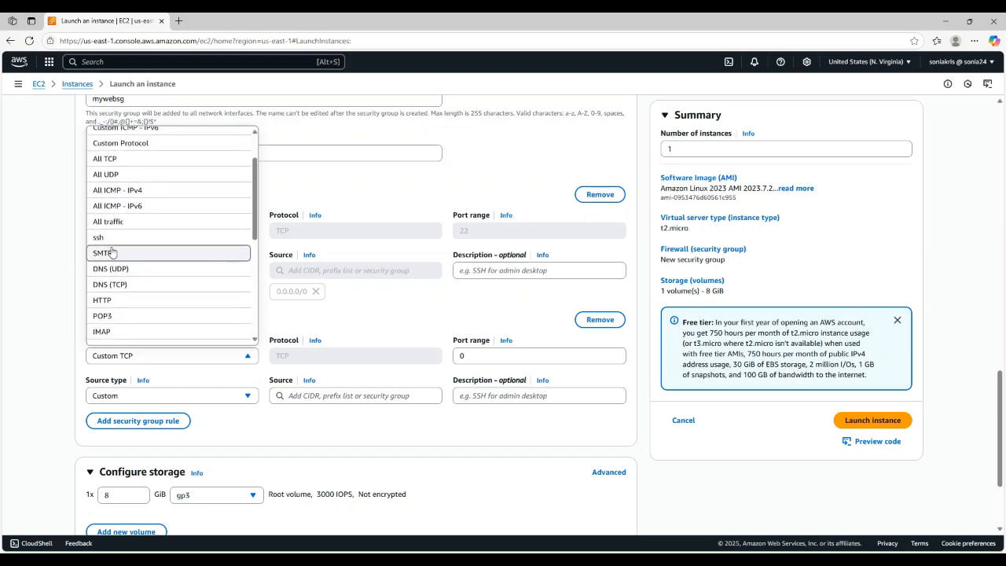
scroll(111, 252, "down", 2)
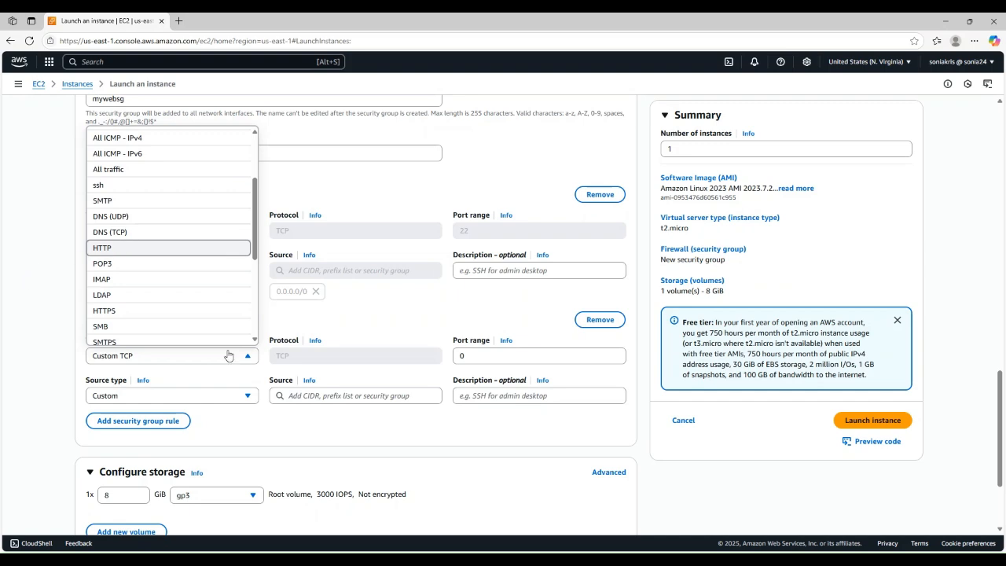
left_click(160, 248)
Set the HTTP rule's source type to Anywhere and review the key pair, network and storage settings.
scroll(206, 337, "down", 1)
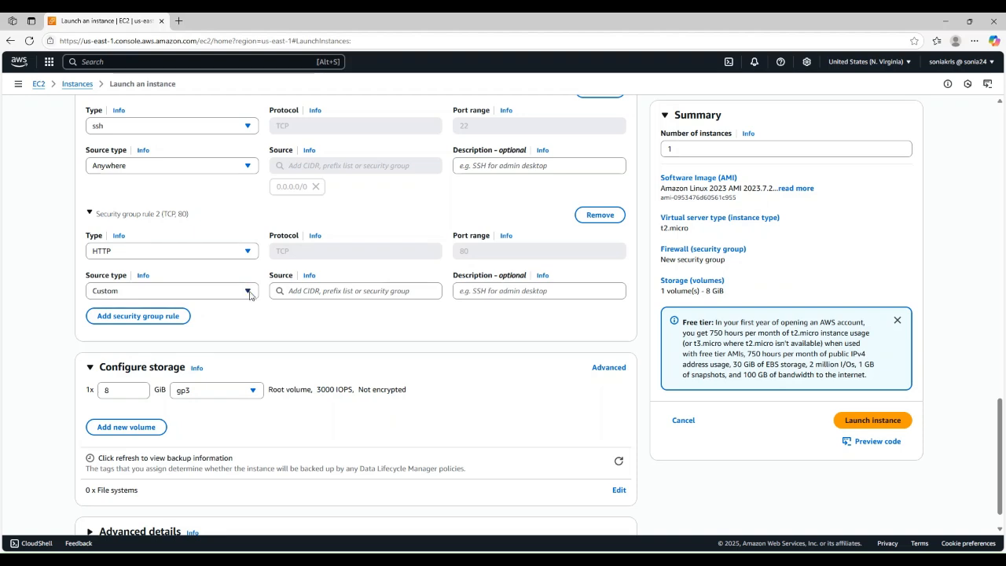
left_click(246, 293)
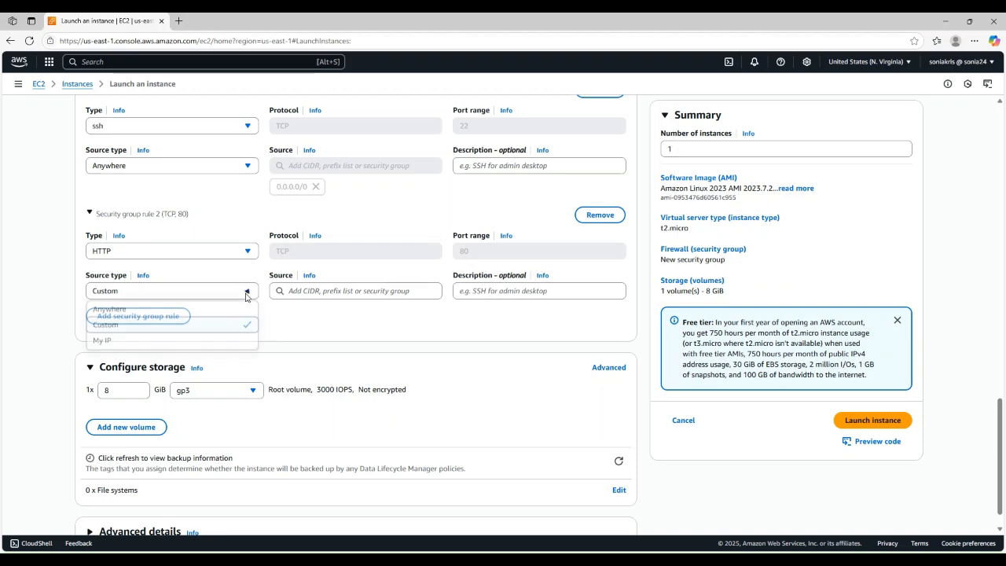
left_click(178, 312)
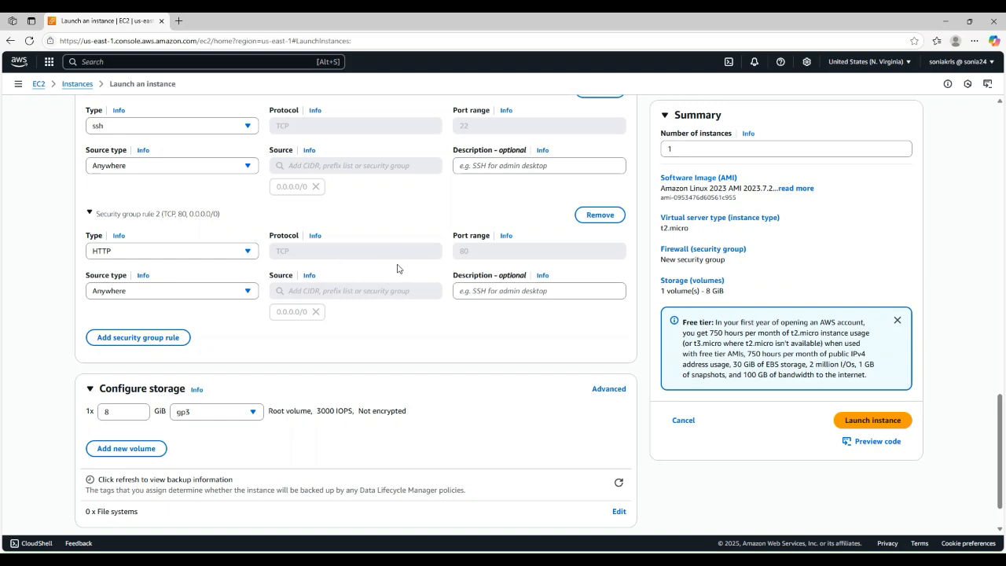
scroll(398, 270, "down", 1)
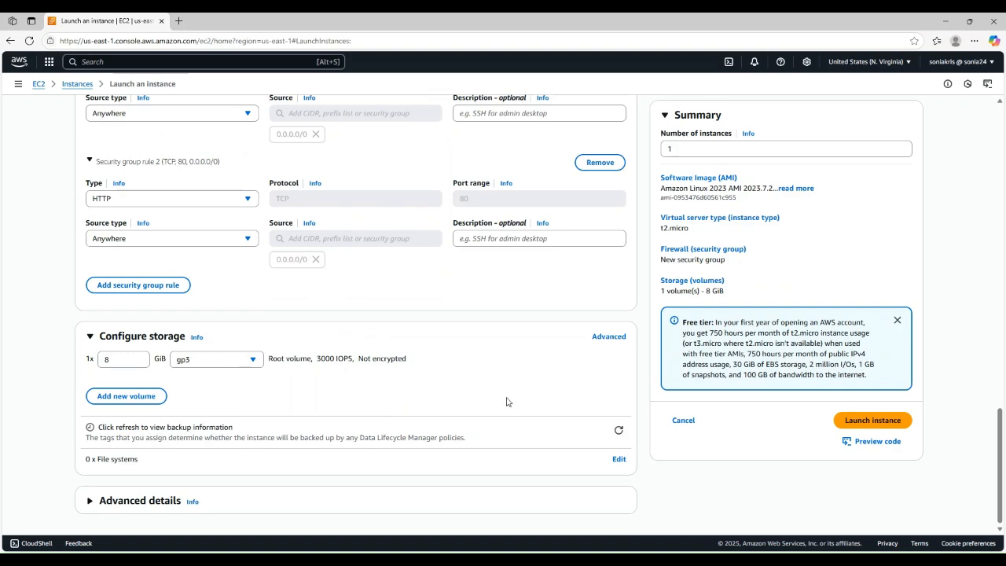
scroll(616, 254, "up", 15)
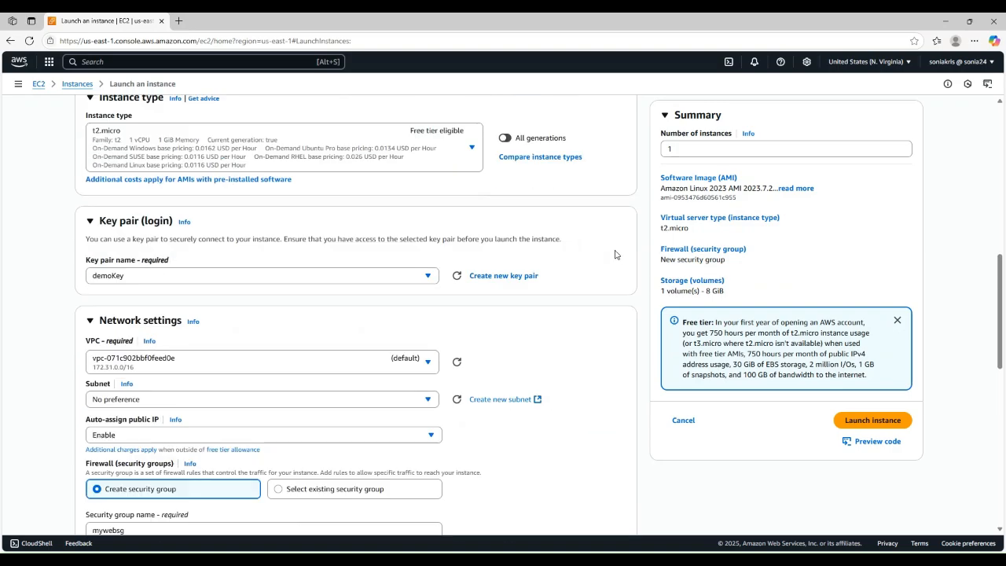
scroll(581, 267, "down", 15)
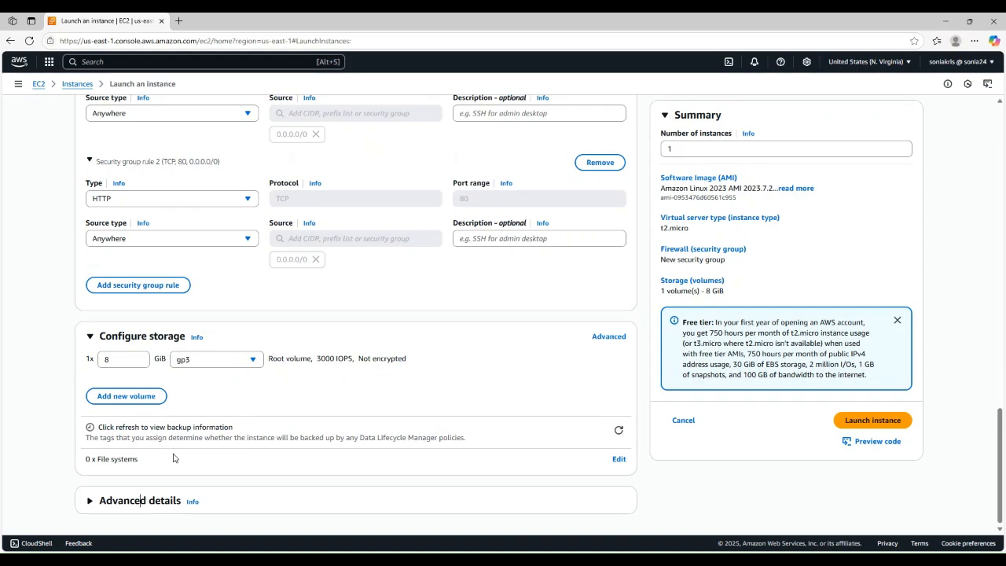
Enter a bash user data script under Advanced details that installs, starts and enables httpd with a Hello World index.html, and launch the instance.
left_click(141, 500)
scroll(232, 471, "down", 6)
scroll(233, 471, "down", 15)
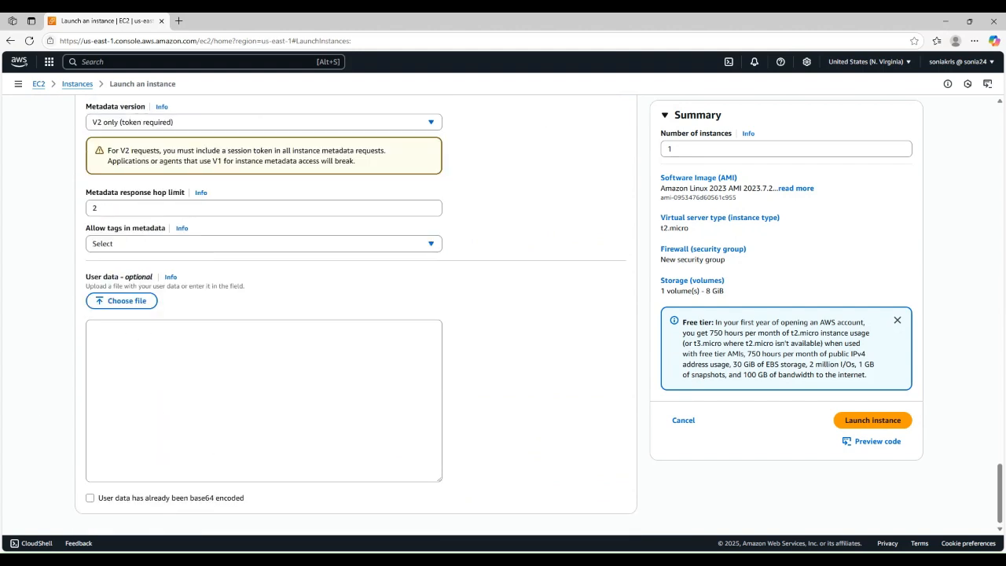
left_click(337, 383)
type("#!/bin/bash # Use this for your user data (script from top to bottom) # install httpd (Linux 2 version) yum update -y yum install -y httpd systemctl start httpd systemctl enable httpd echo \"<h1>Hello World from $(hostname -f)</h1>\" > /var/www/html/index.html")
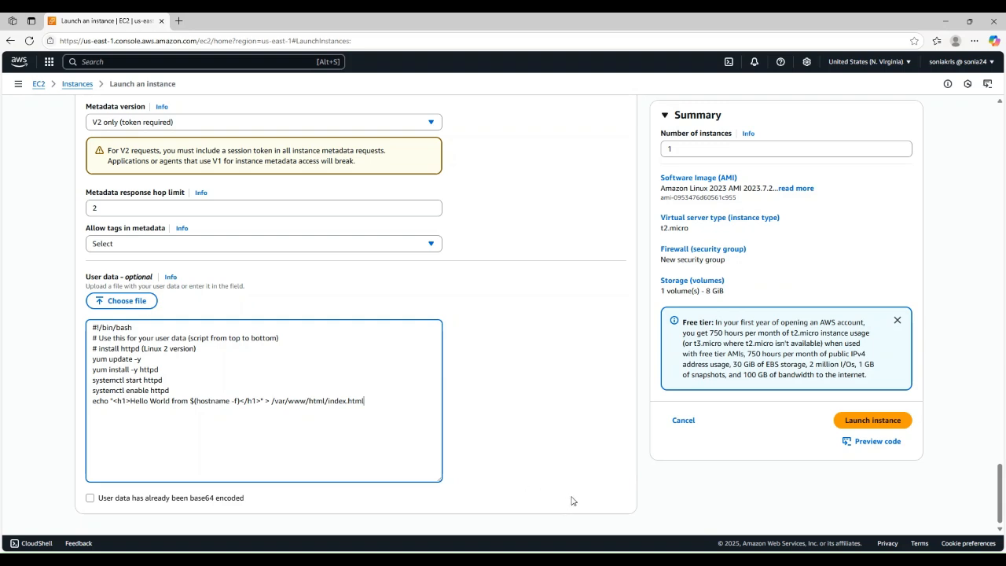
left_click(869, 422)
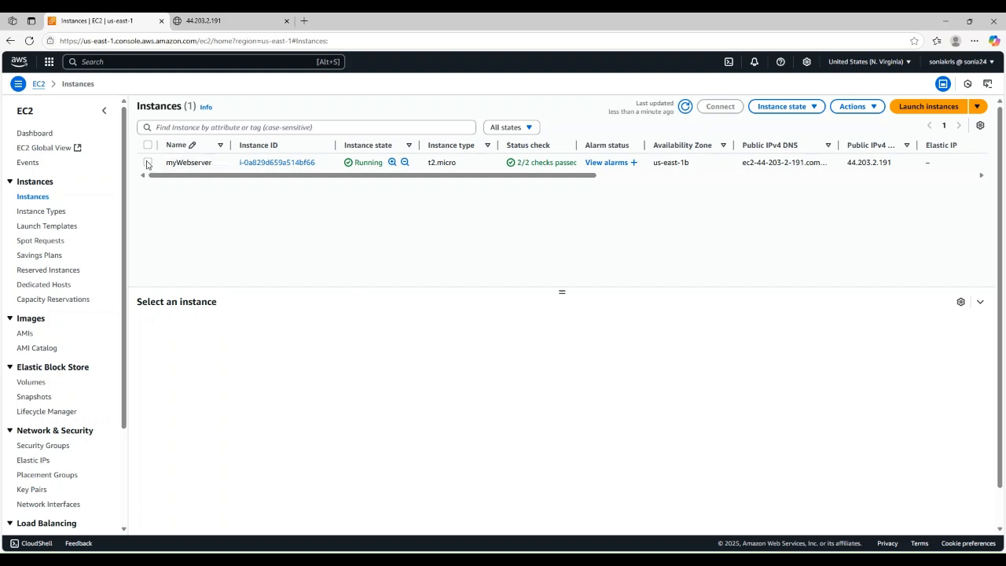
Open myWebserver's public IPv4 address from its instance details and load the page over http instead of https.
left_click(188, 163)
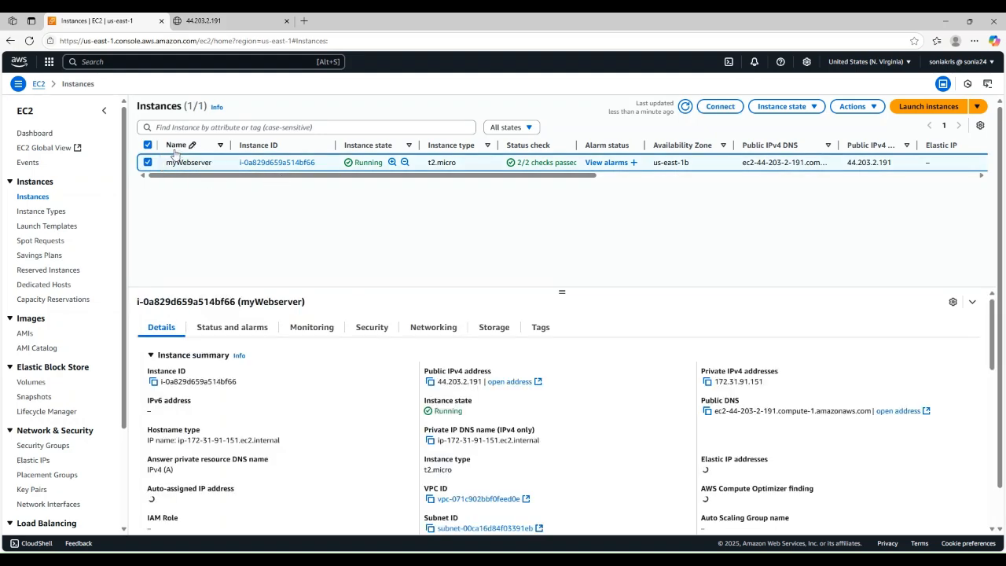
left_click(510, 382)
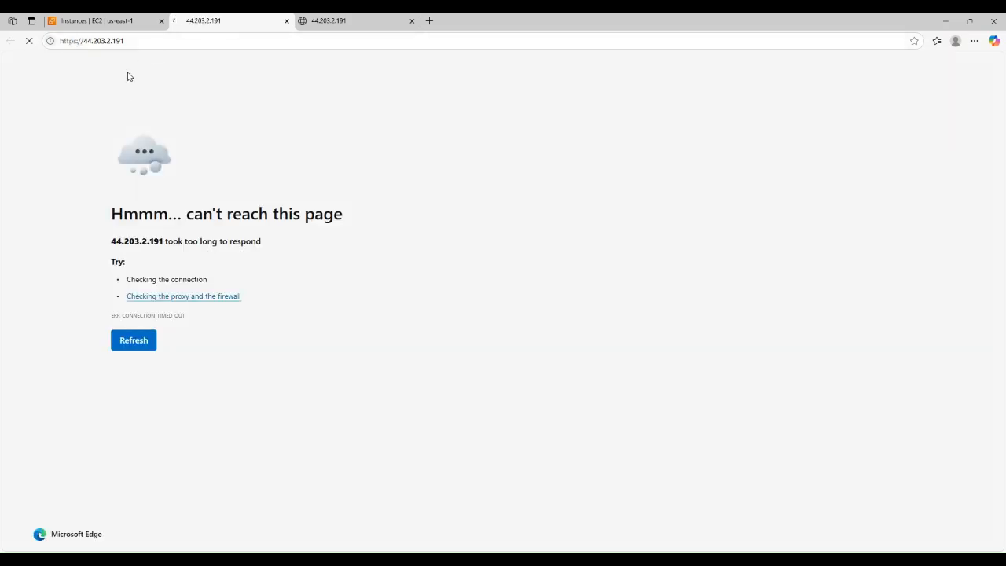
left_click(80, 43)
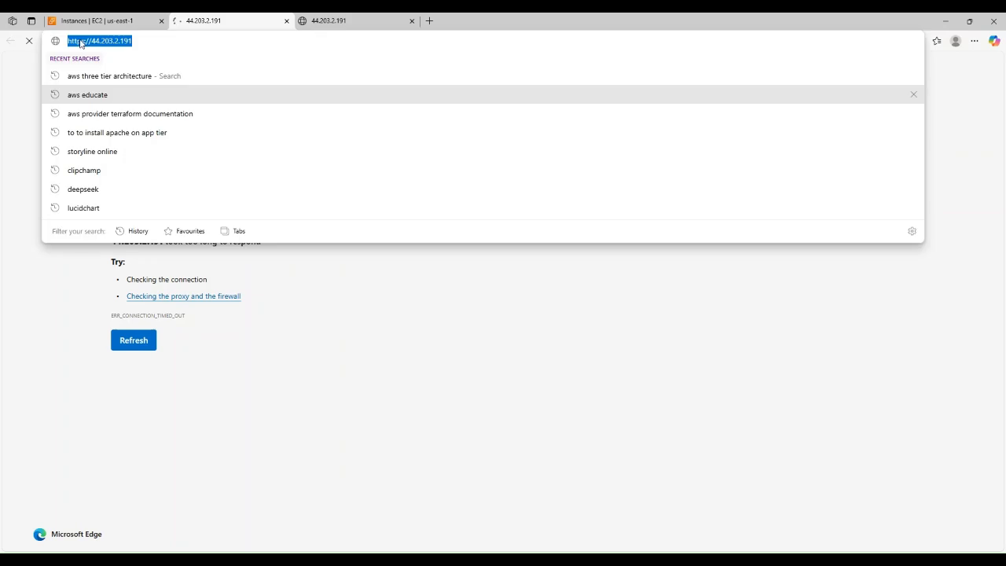
left_click(80, 41)
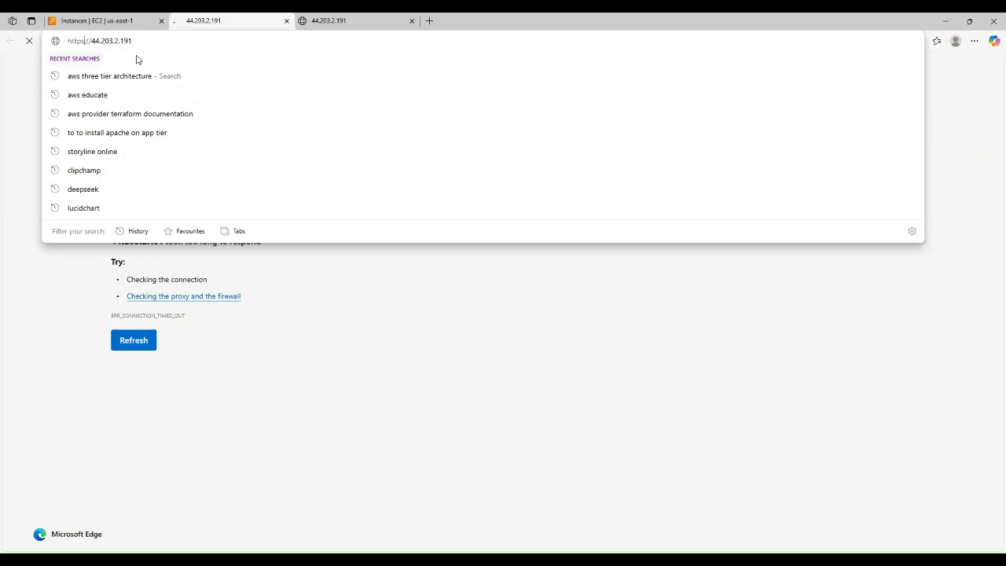
key("BackSpace")
key("Return")
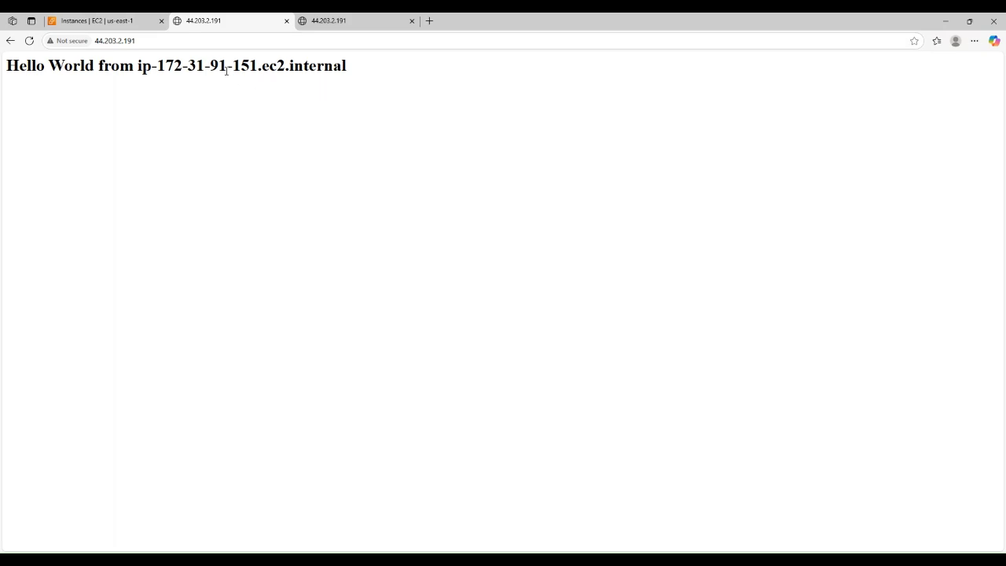
Return to the EC2 Instances list and open the connection options for myWebserver.
left_click(111, 21)
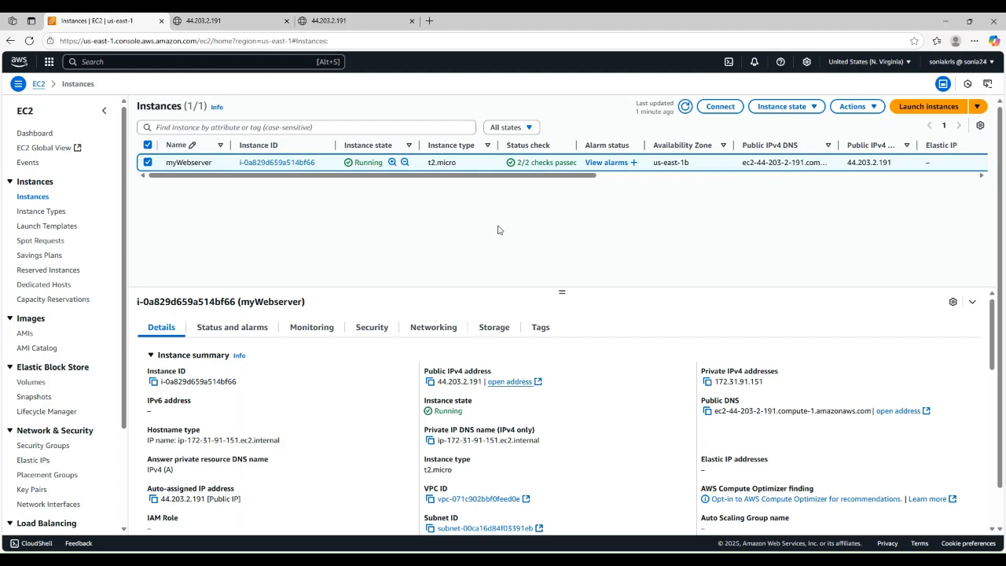
left_click(723, 109)
left_click(718, 108)
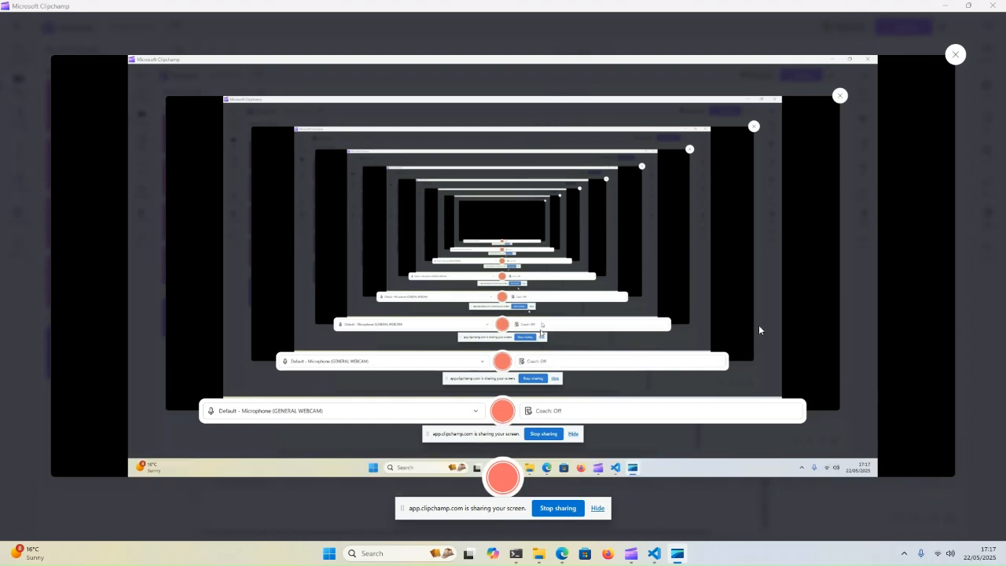
Switch to the Connect to instance page in Edge and copy the example SSH command that uses demoKey.pem.
left_click(516, 555)
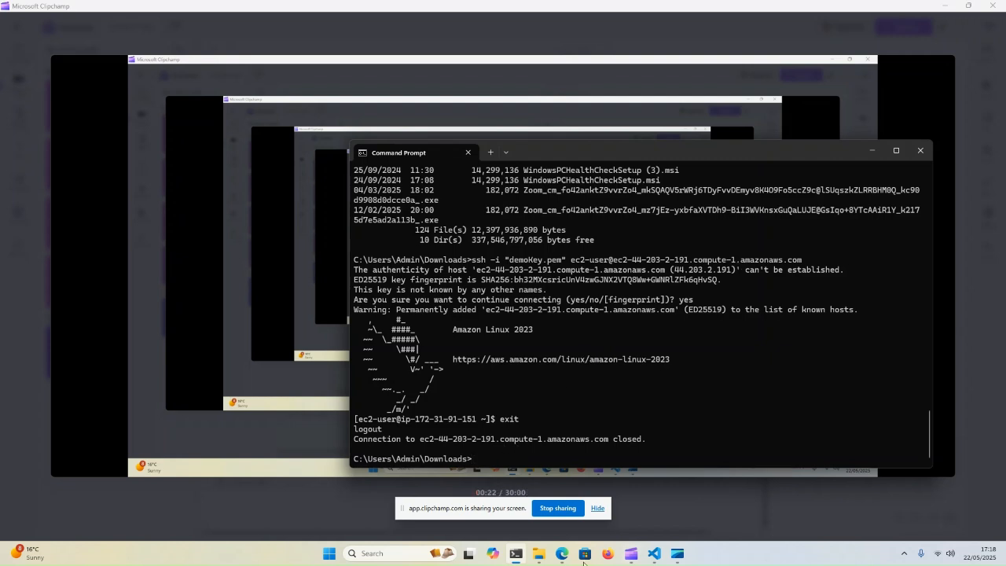
mouse_move(562, 557)
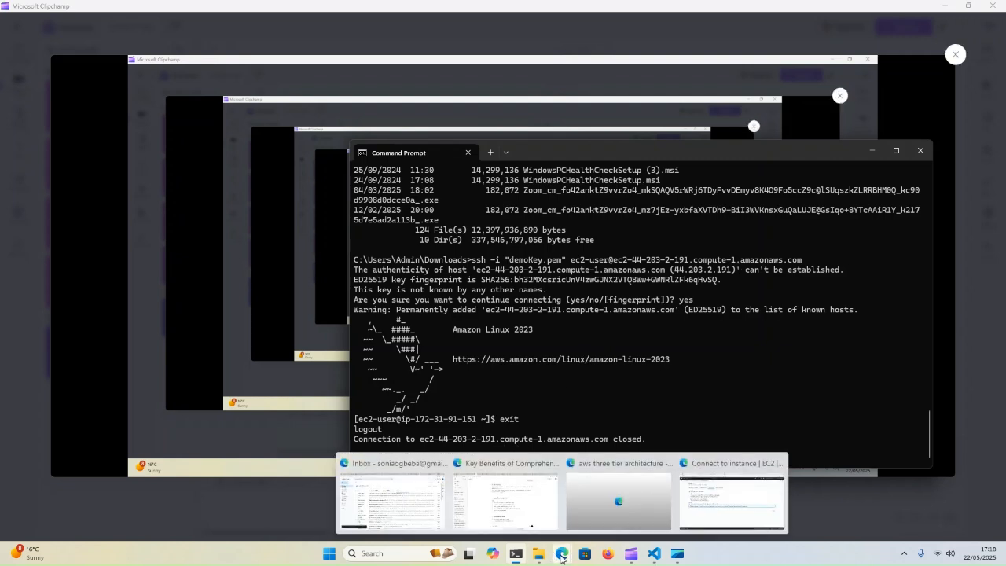
left_click(733, 507)
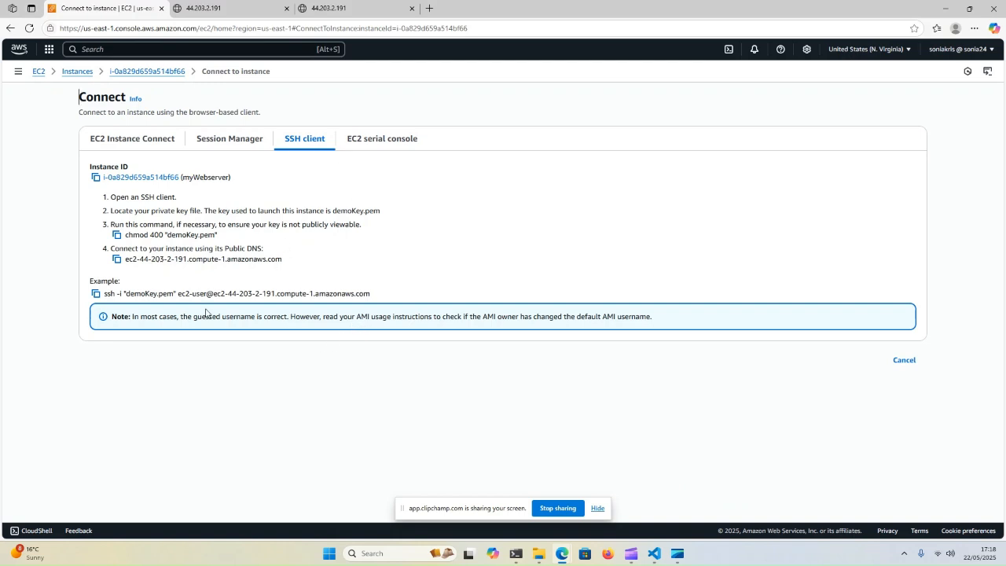
left_click(96, 294)
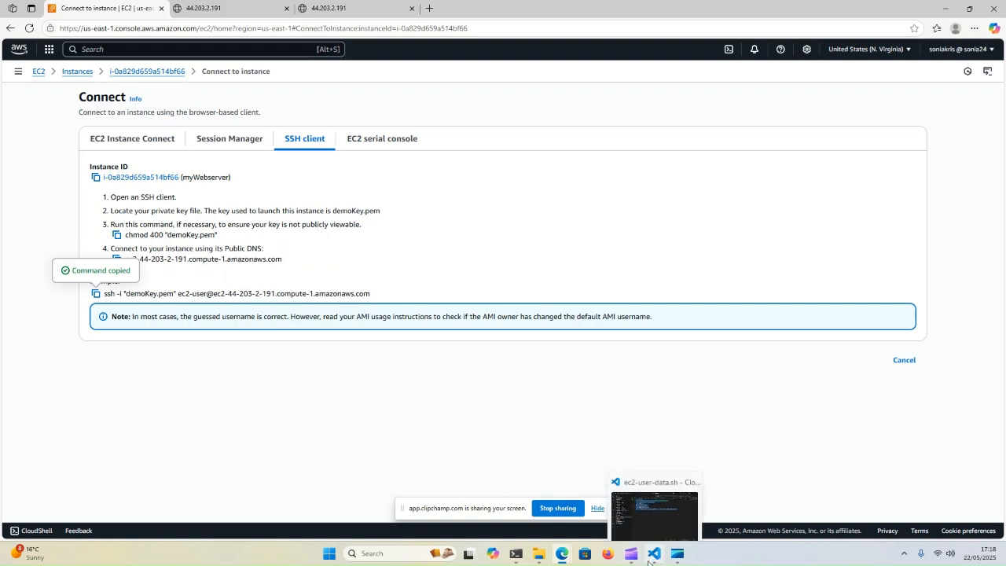
Switch to Command Prompt, list the Downloads folder with dir, and look through the files for demoKey.pem.
left_click(516, 553)
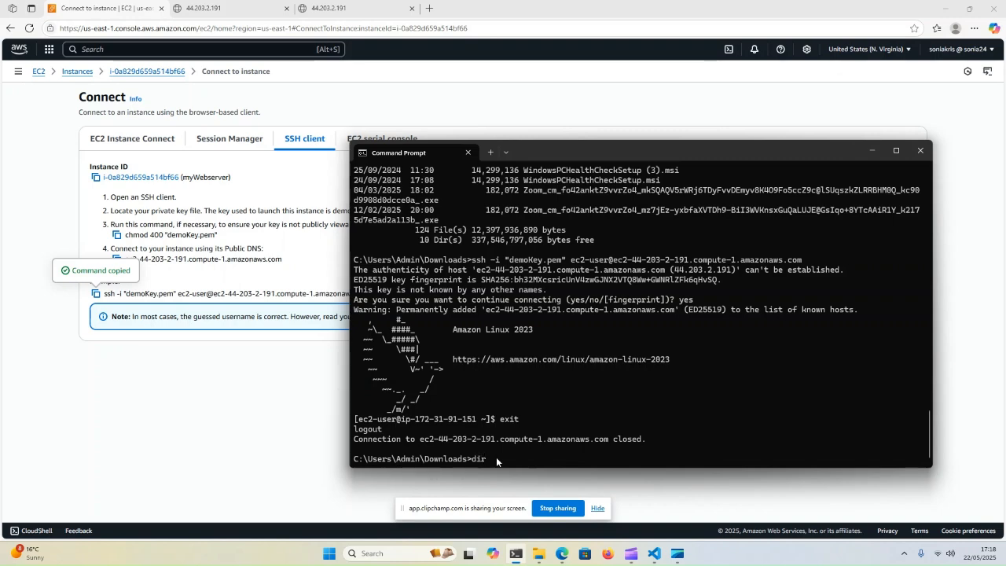
key("Return")
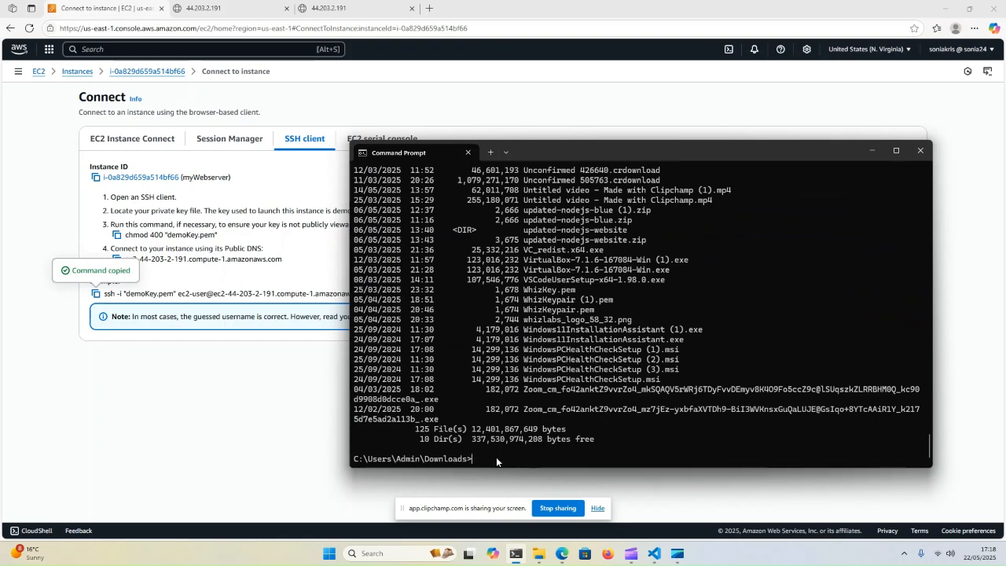
scroll(581, 373, "up", 9)
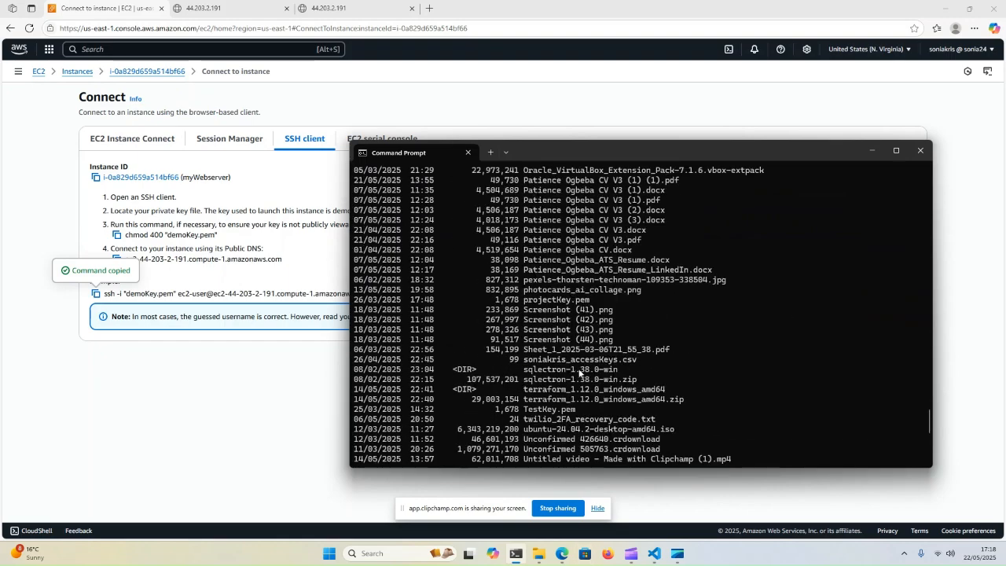
scroll(581, 371, "up", 15)
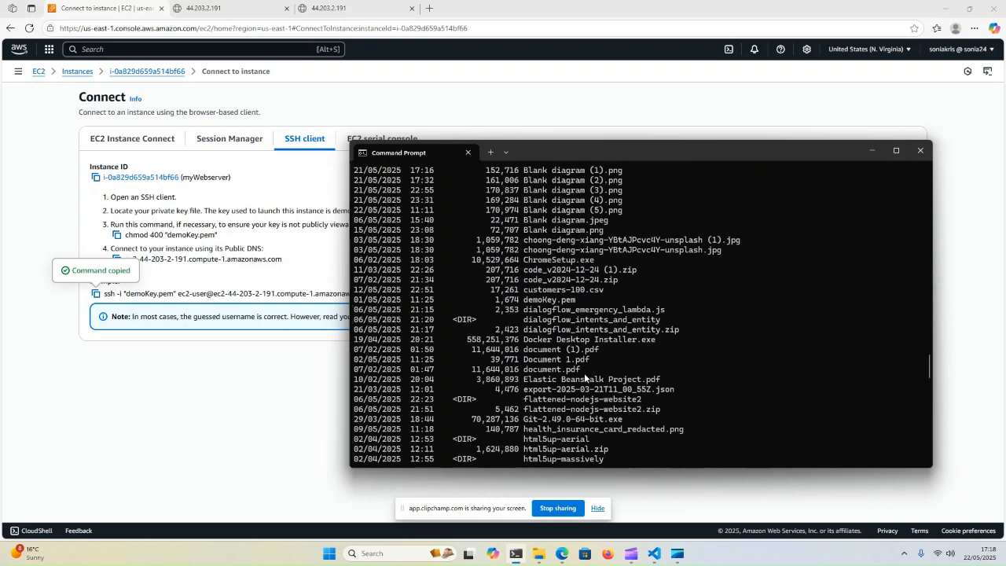
scroll(585, 378, "up", 8)
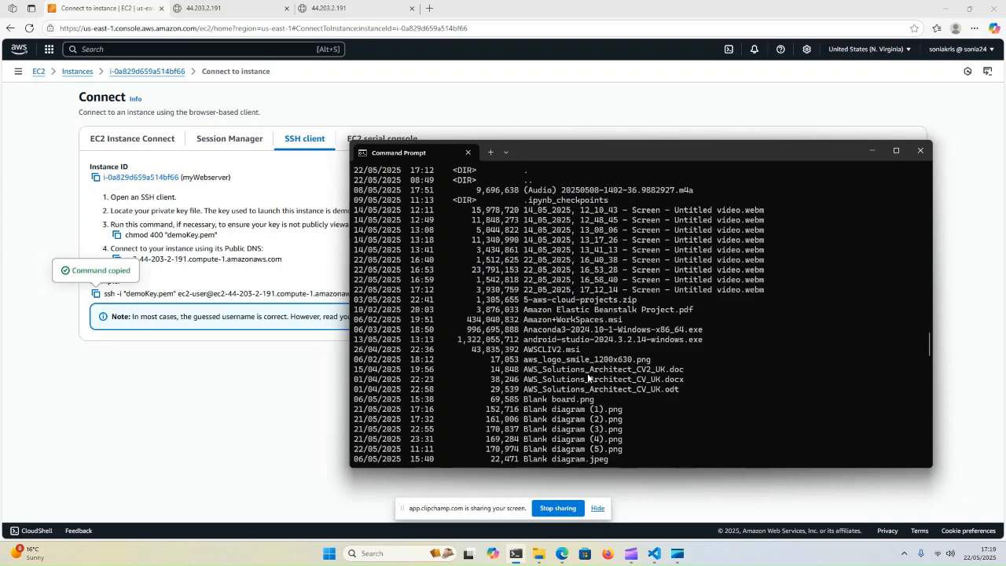
scroll(589, 379, "up", 3)
scroll(570, 315, "down", 8)
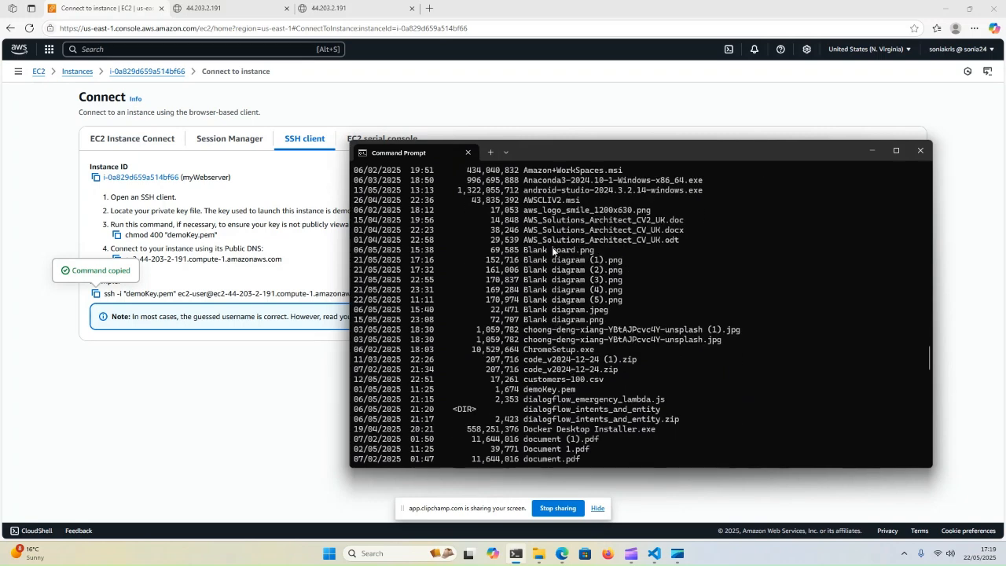
scroll(545, 281, "down", 3)
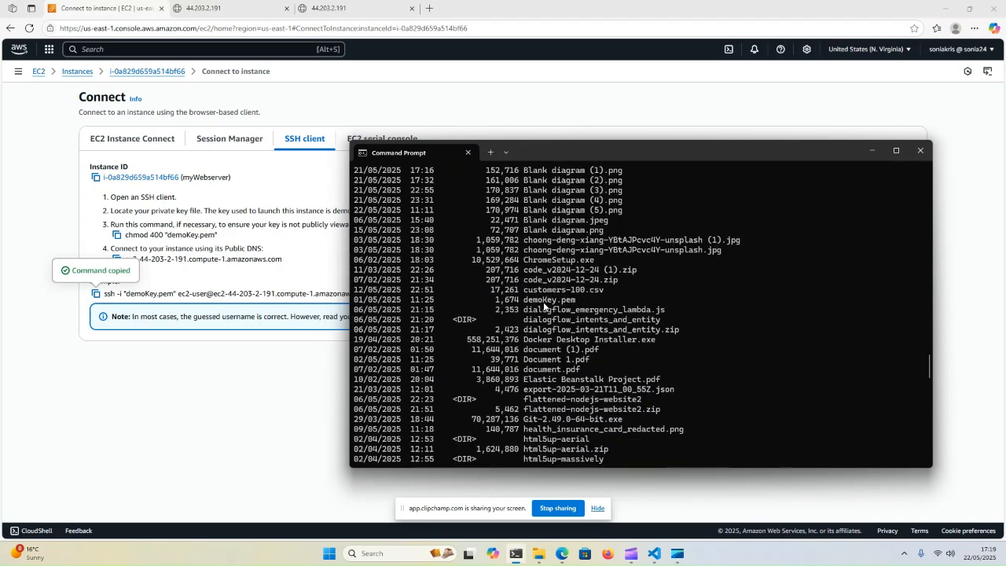
scroll(550, 307, "down", 15)
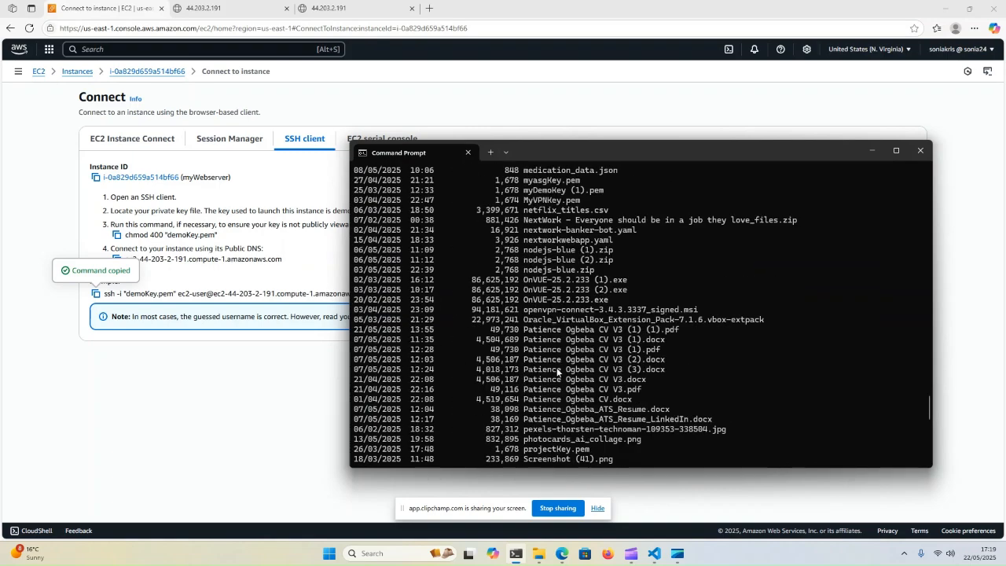
scroll(557, 372, "down", 12)
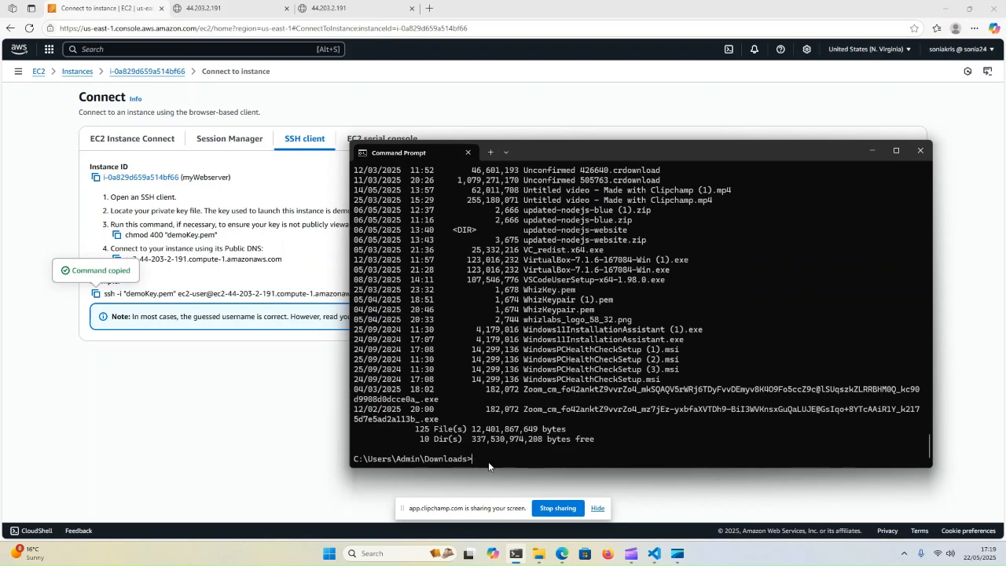
Connect to the instance as ec2-user by running the copied SSH command with demoKey.pem, and minimize the terminal.
key("ctrl+v")
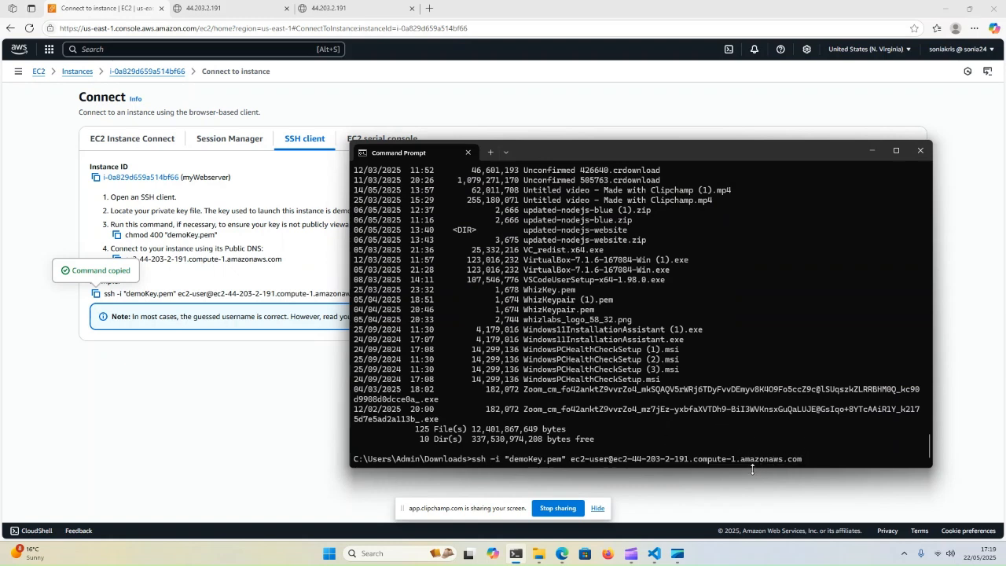
key("Return")
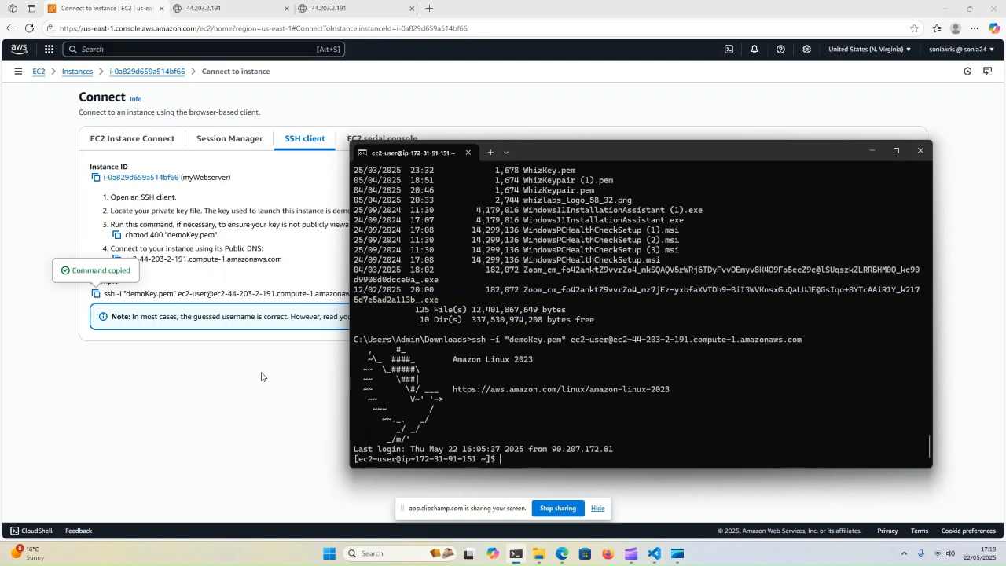
left_click(873, 151)
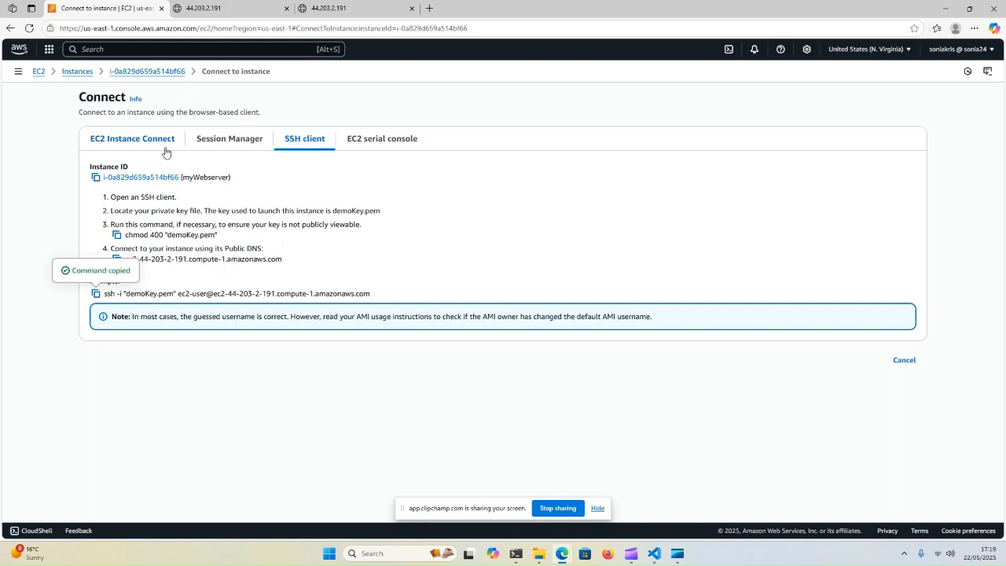